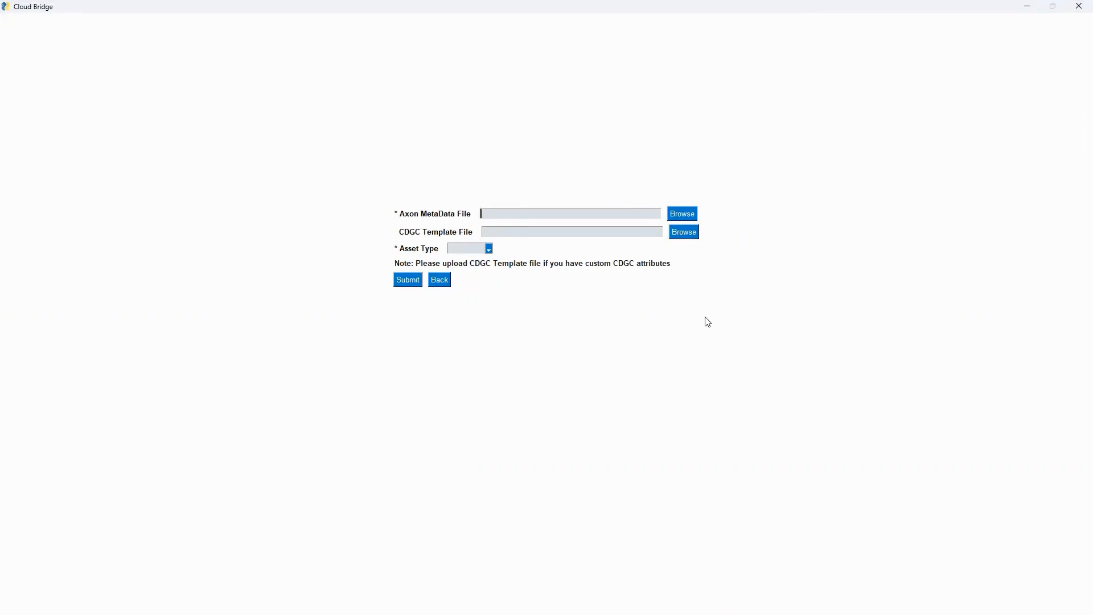
Leave the Excel upload form, open the Using API migration form to view its fields, and return to the migration path choice.
click(440, 279)
click(476, 255)
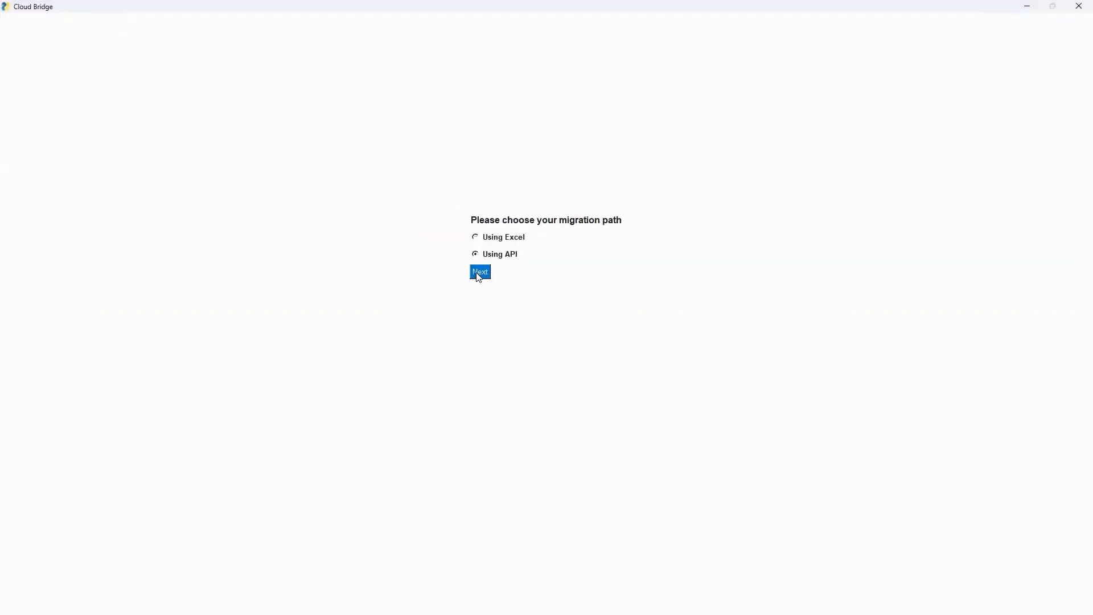
click(480, 273)
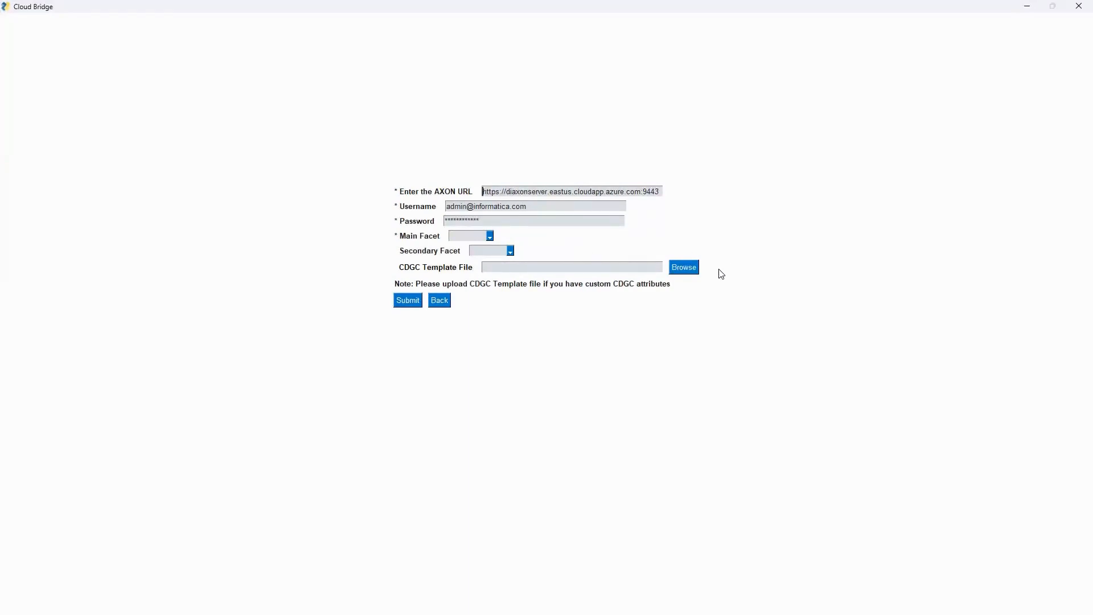
click(448, 301)
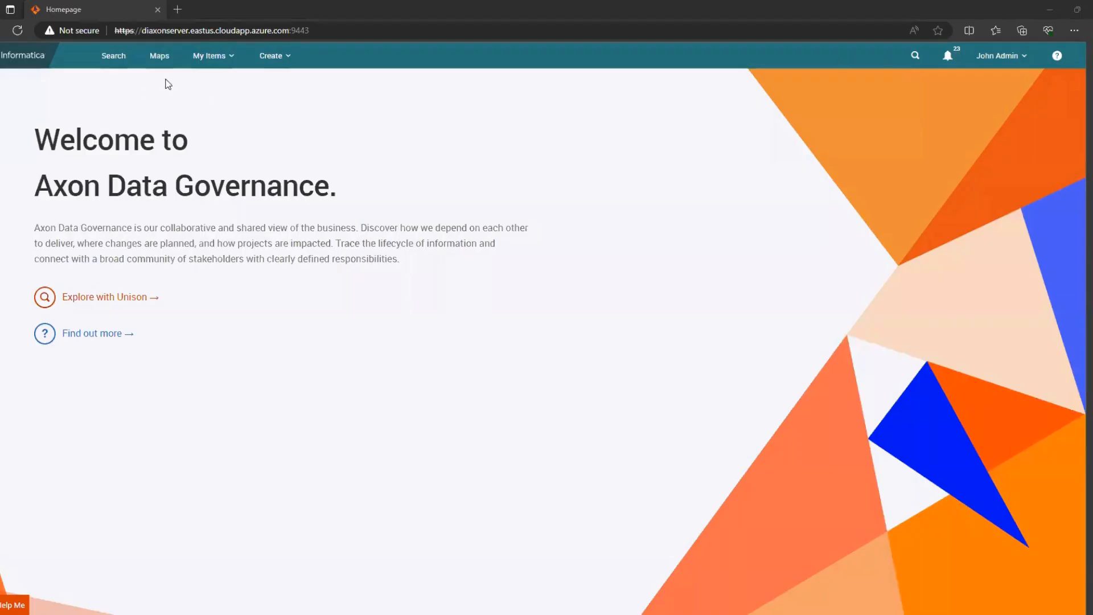
In Axon Data Governance, review the source lists of data sets, systems and glossary items.
click(114, 56)
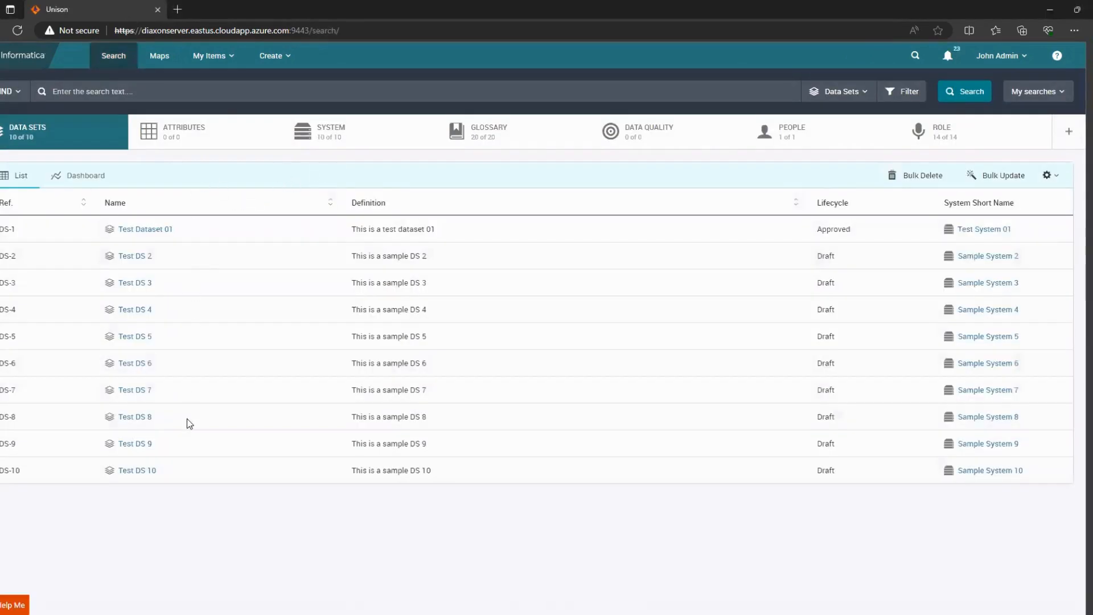
click(351, 142)
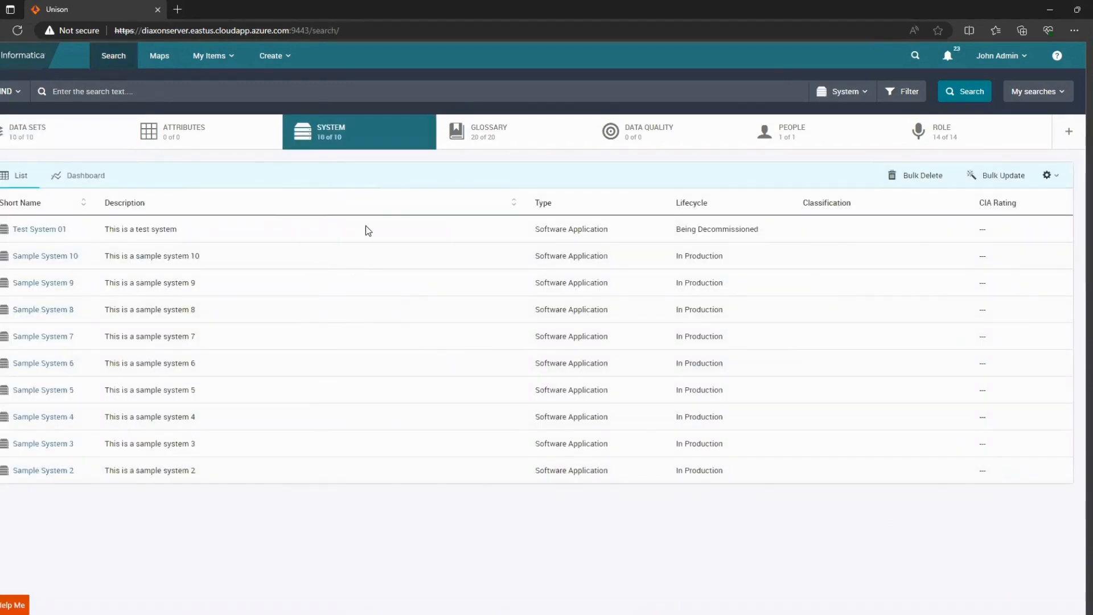
click(498, 144)
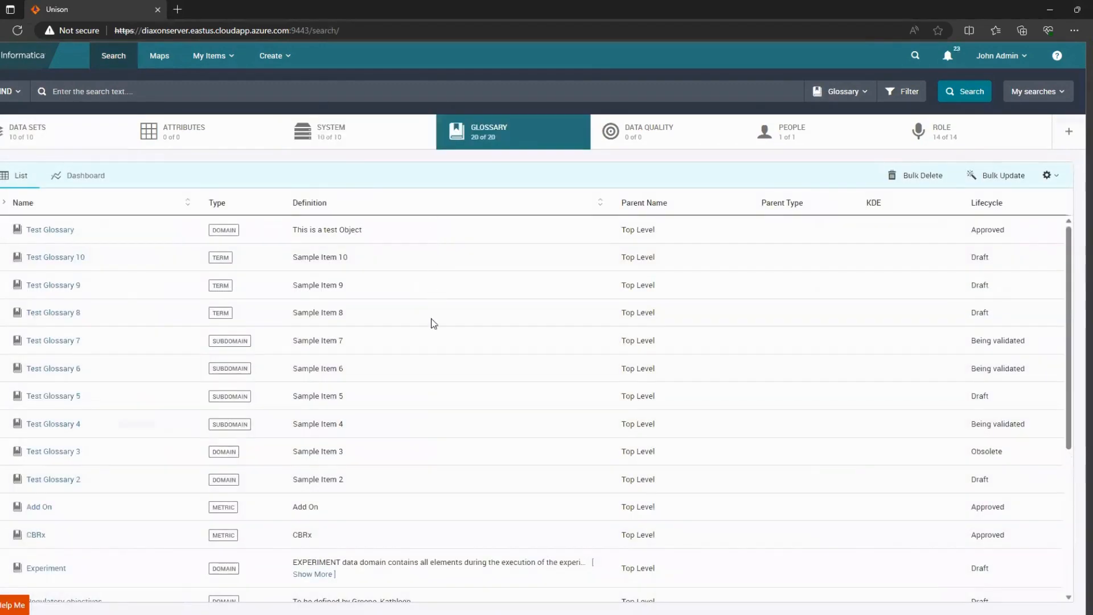
scroll(441, 503, down, 5)
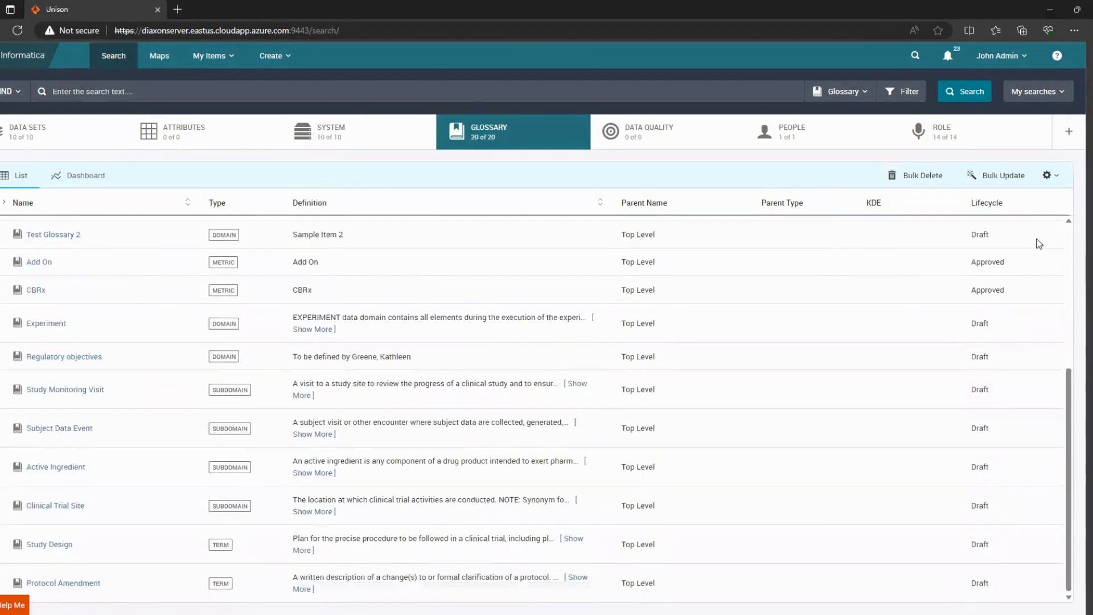
scroll(630, 293, up, 5)
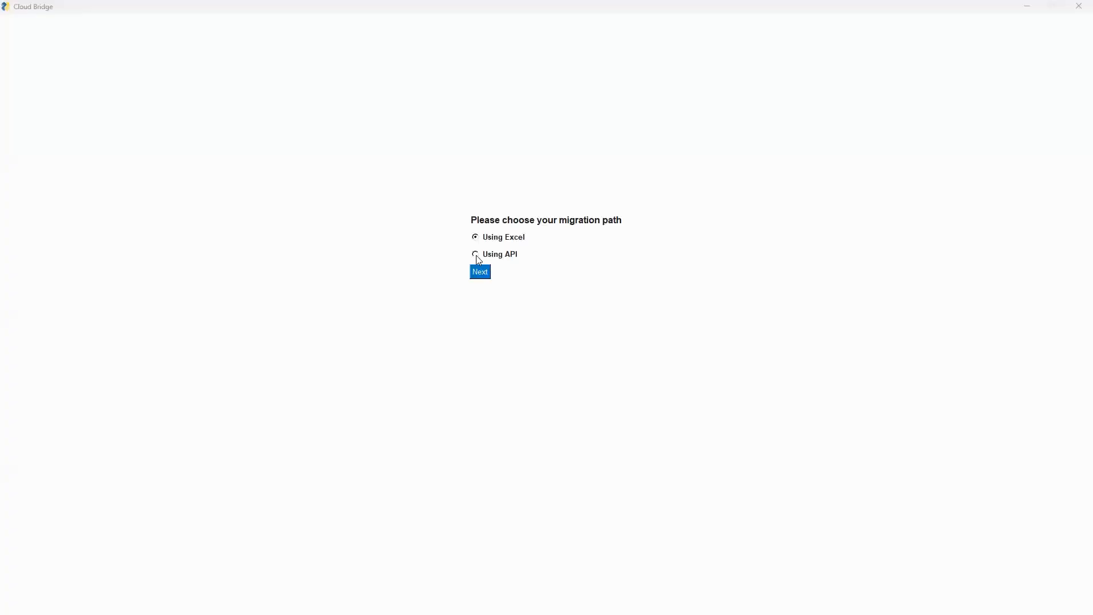
In Cloud Bridge, choose the Using API migration path and set the main facet to GLOSSARY.
click(475, 254)
click(480, 272)
click(489, 236)
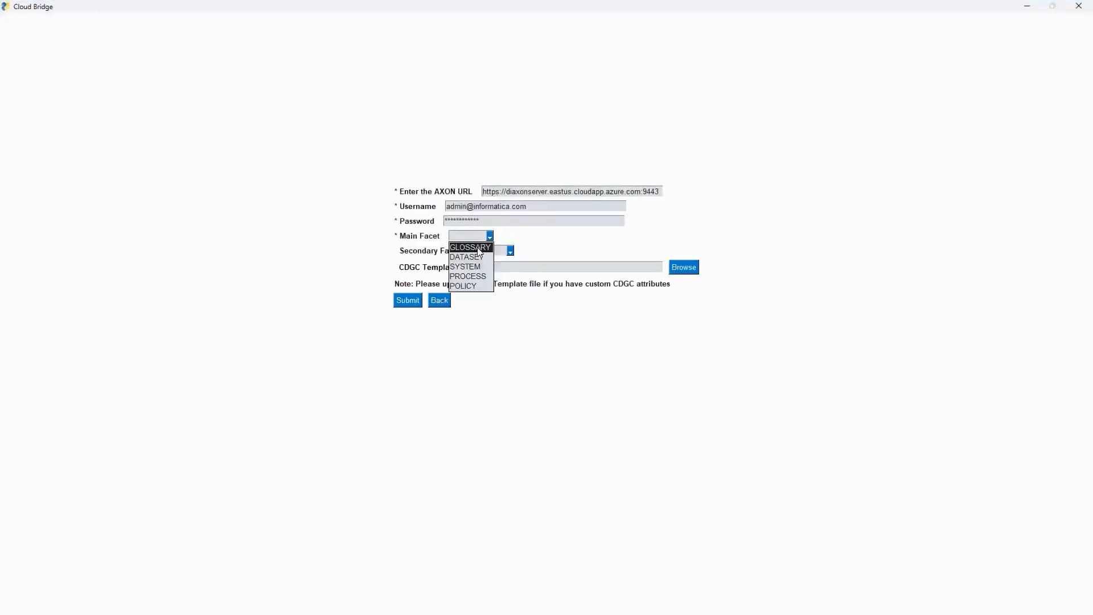
click(475, 247)
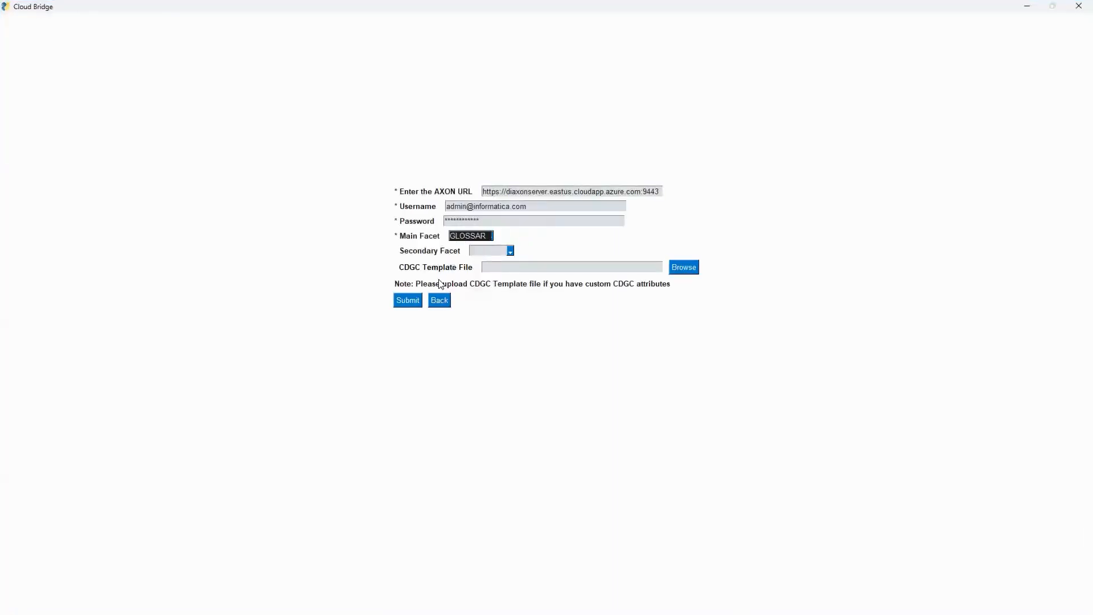
Submit the migration form with Domain as the glossary type.
click(415, 304)
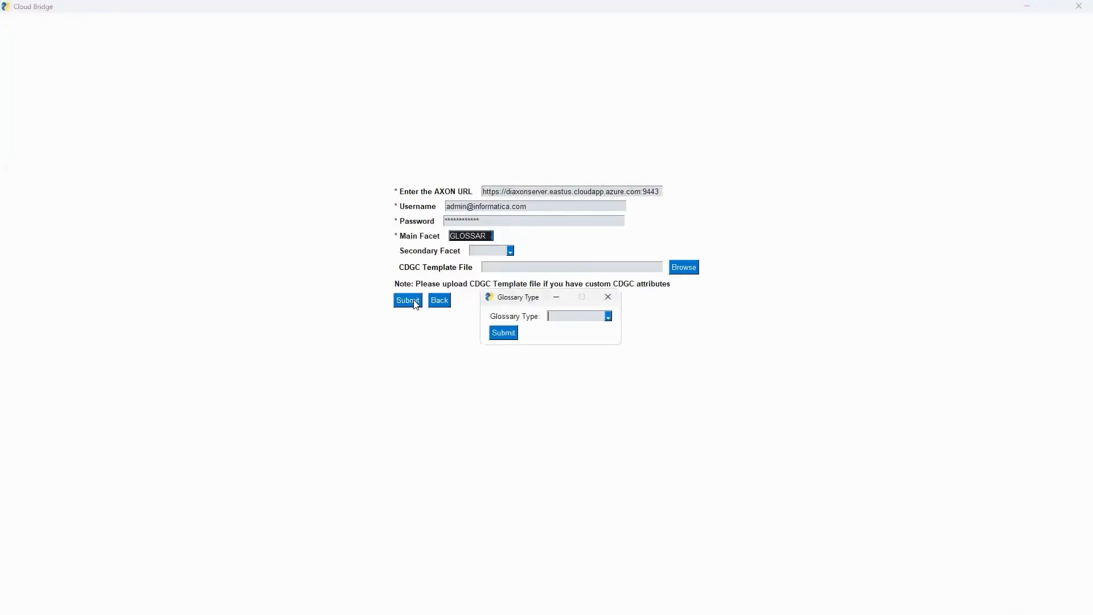
click(607, 317)
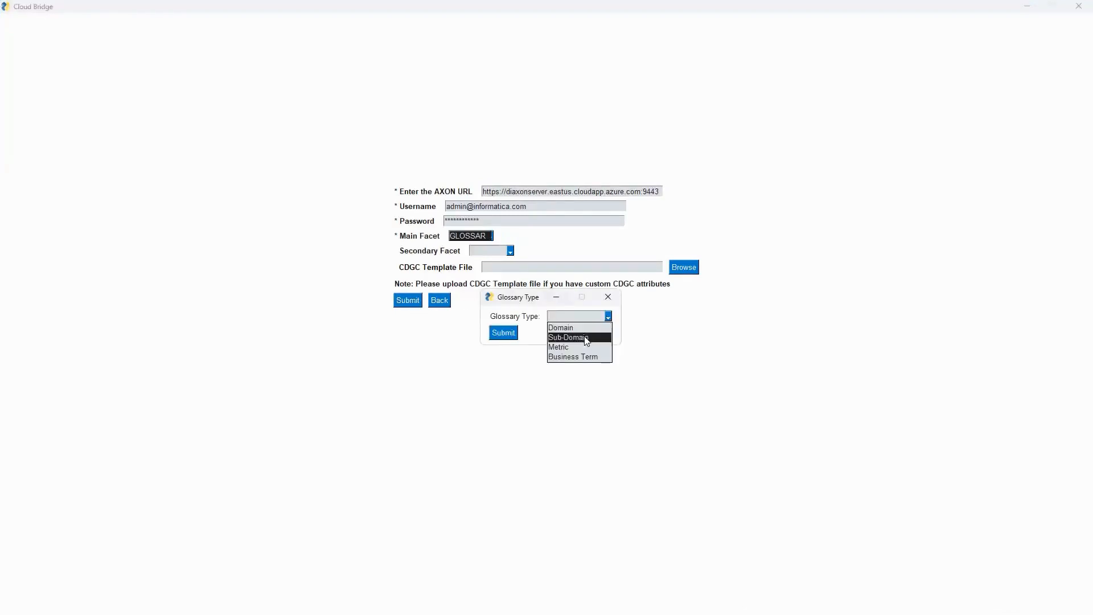
click(582, 328)
click(503, 333)
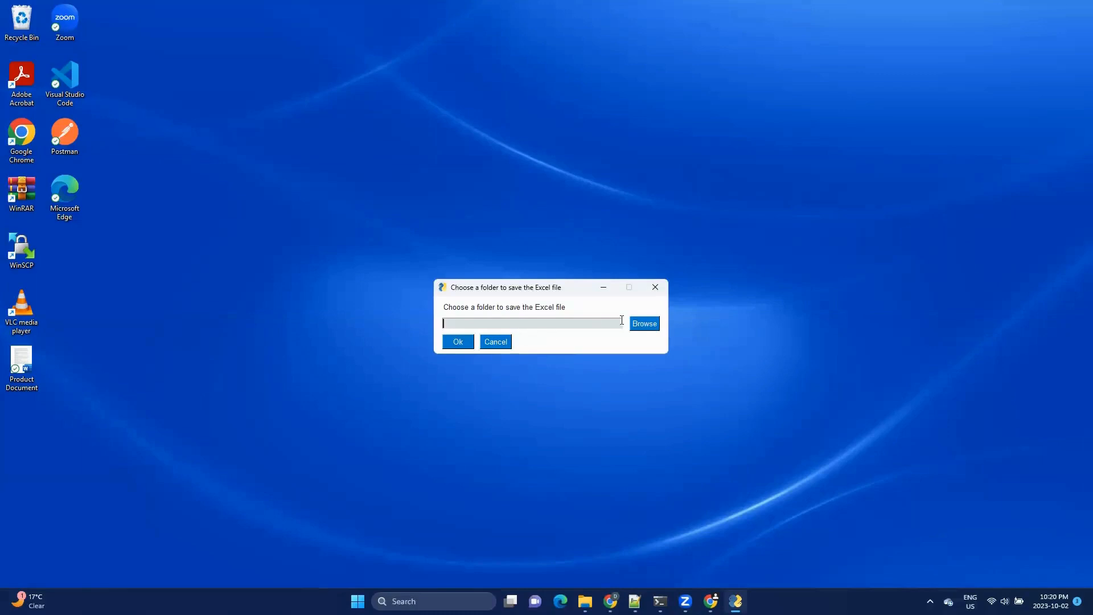
Save the exported Excel file as Domain in the Prod folder and open it from File Explorer.
click(642, 323)
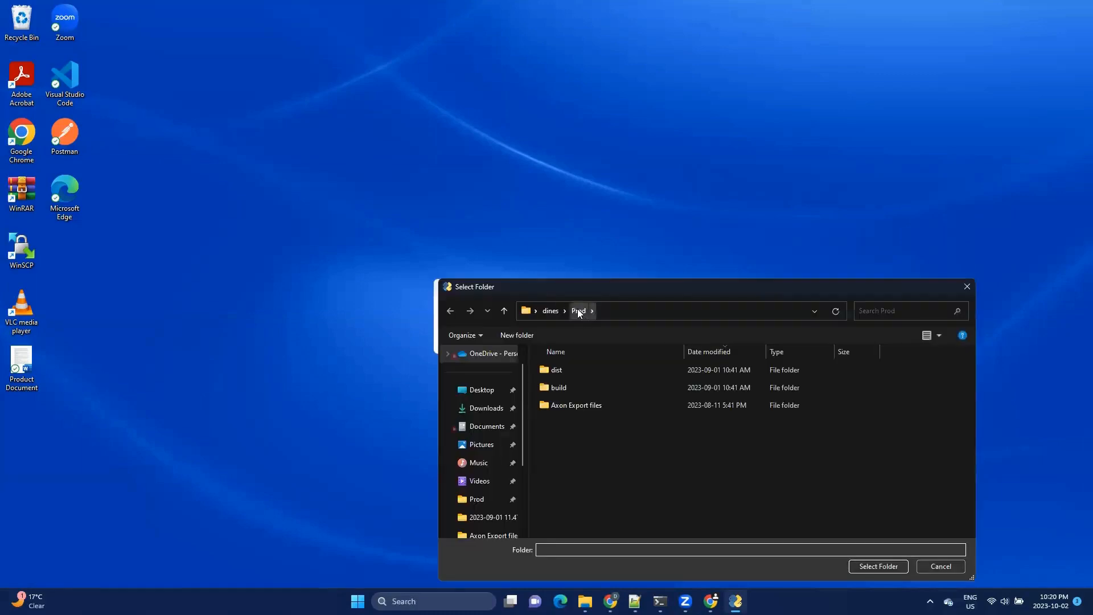
click(857, 560)
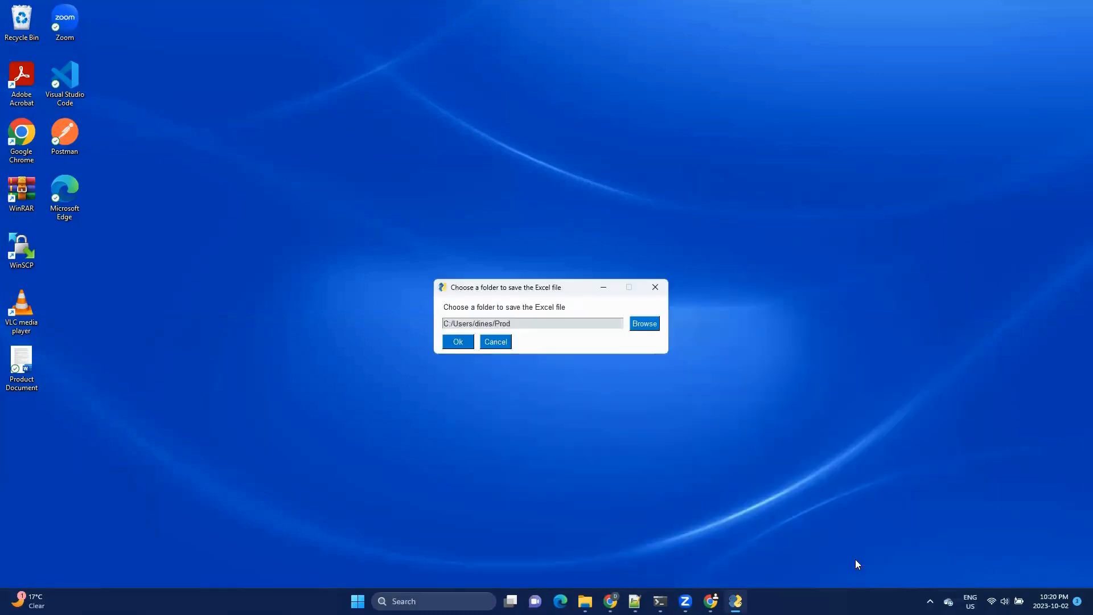
click(462, 345)
text(D)
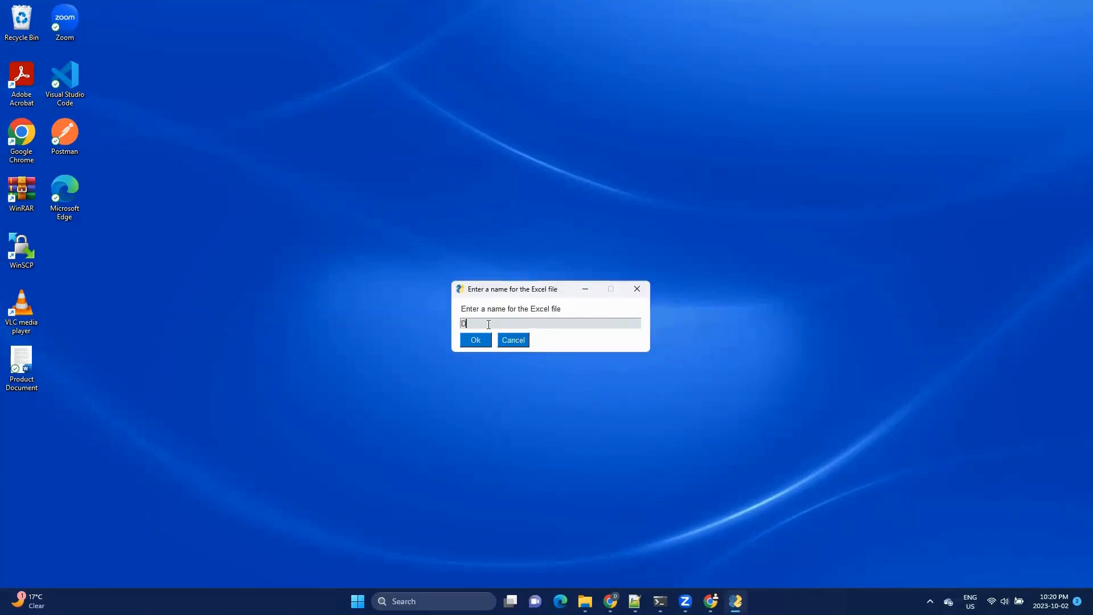
text(omain)
click(475, 339)
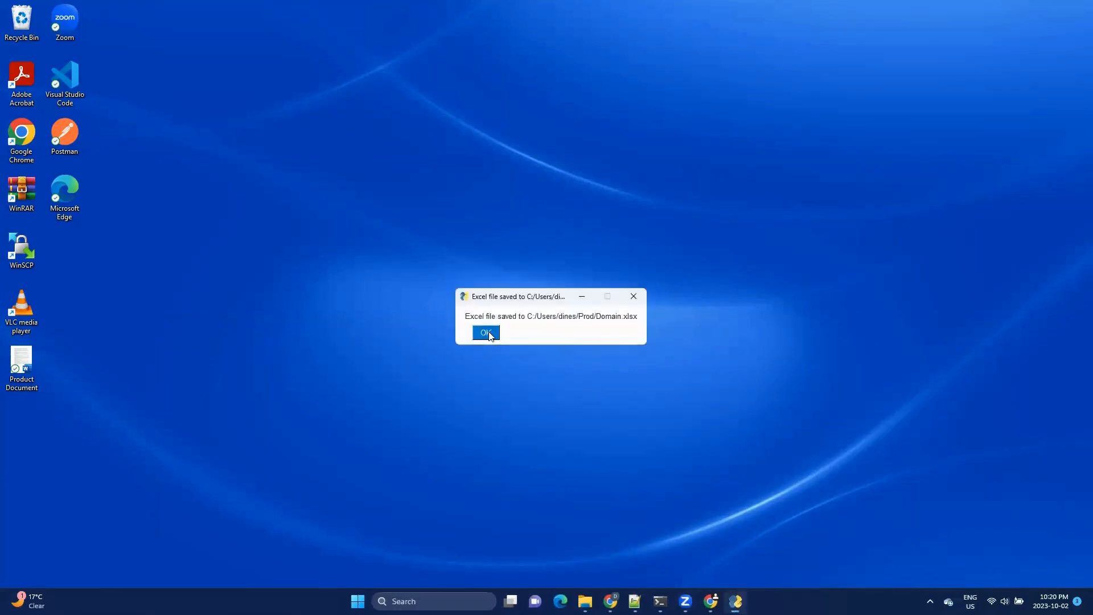
click(489, 336)
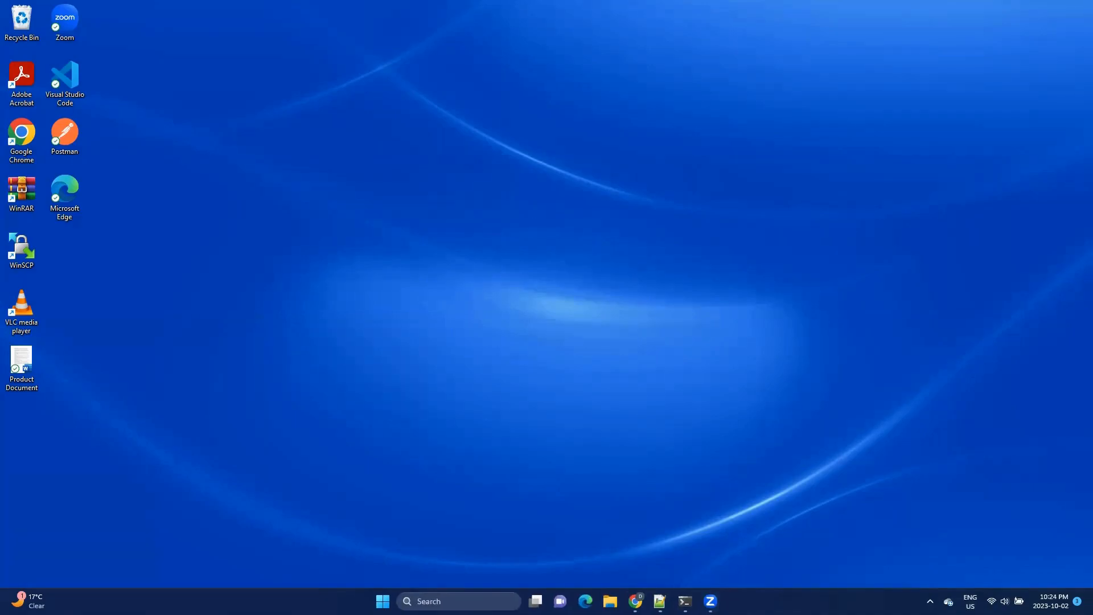
click(597, 601)
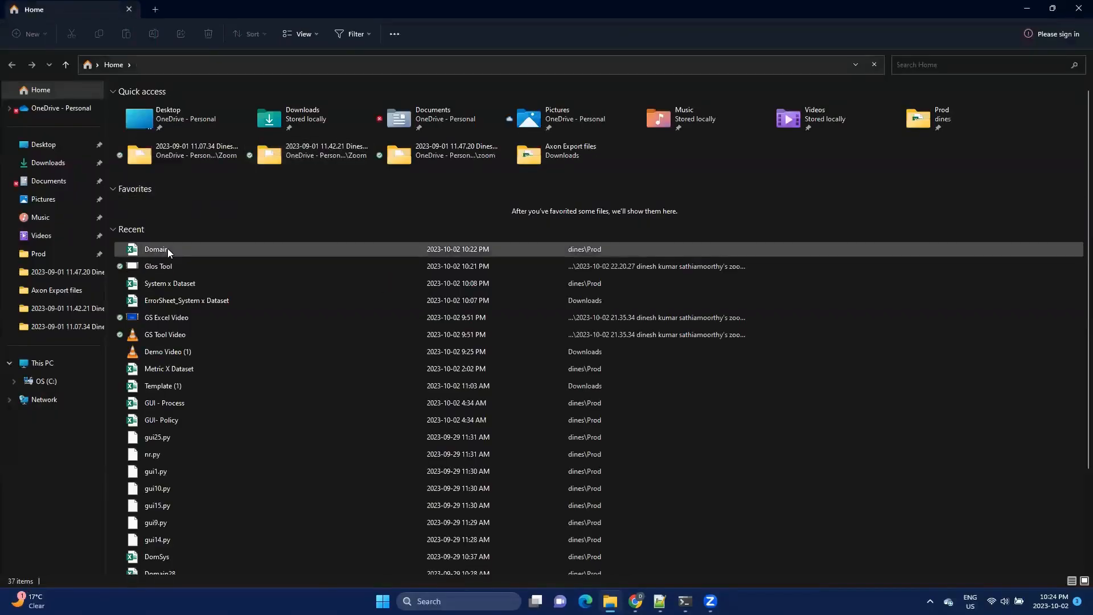
click(168, 250)
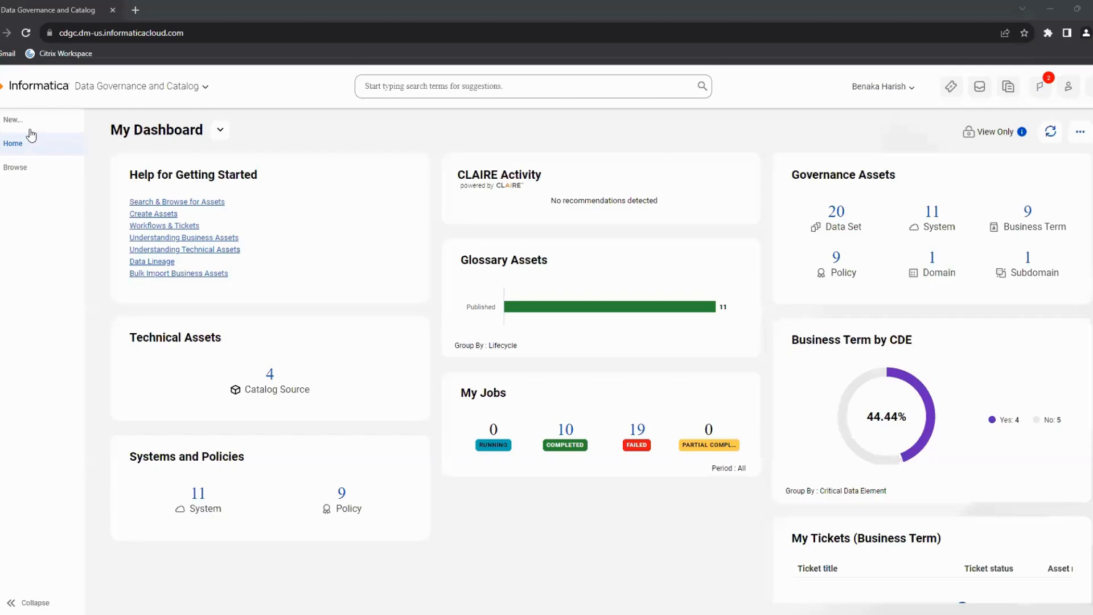
In Informatica Data Governance and Catalog, create a new asset import and add the Domain.xlsx file from the Prod folder.
click(16, 120)
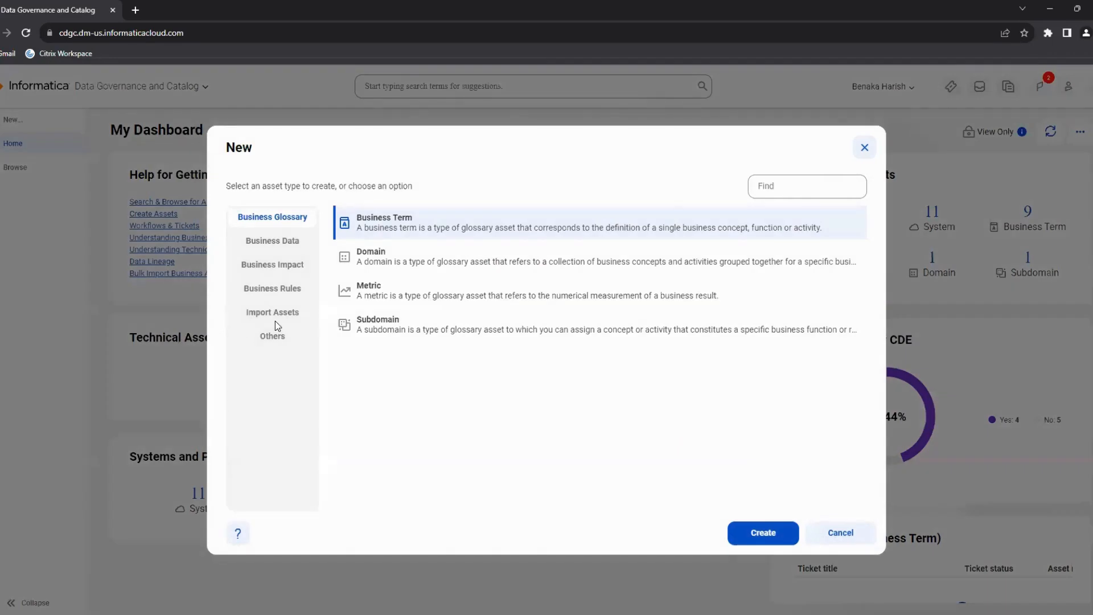
click(275, 316)
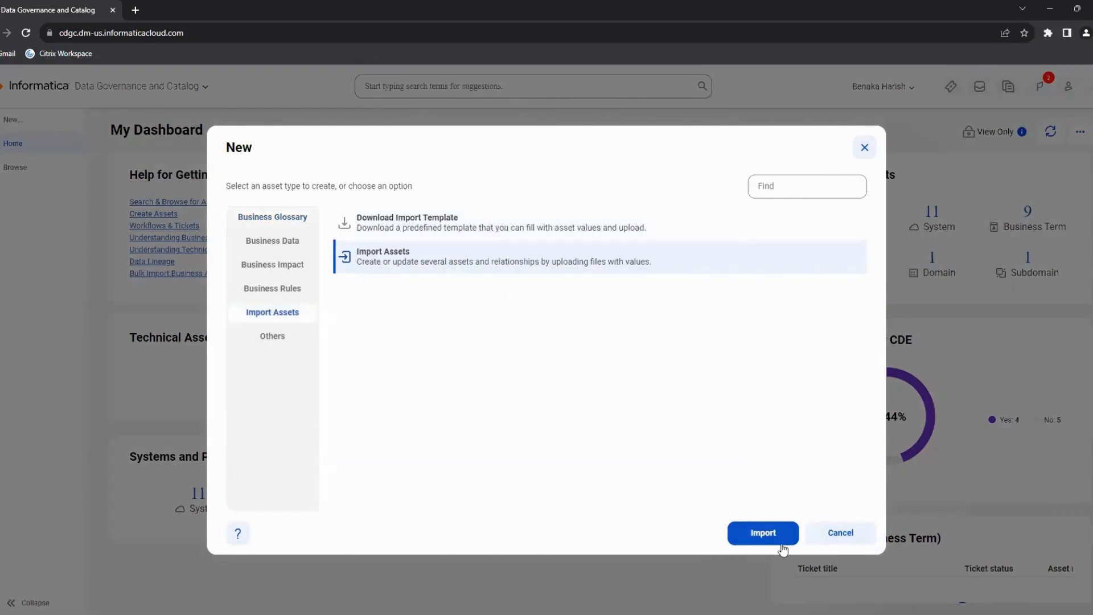
click(781, 545)
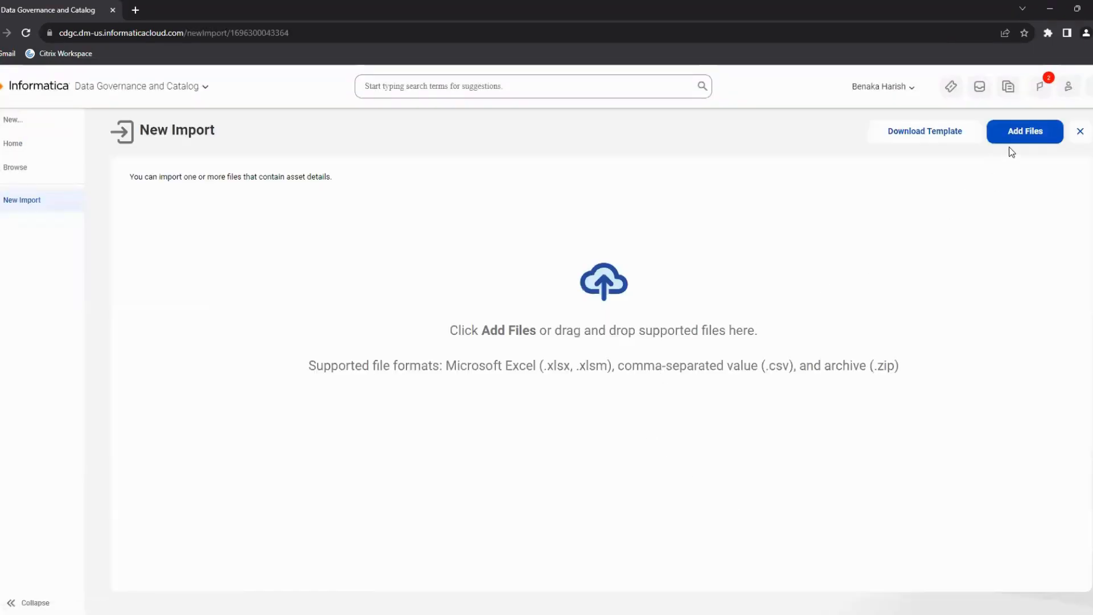
click(1019, 139)
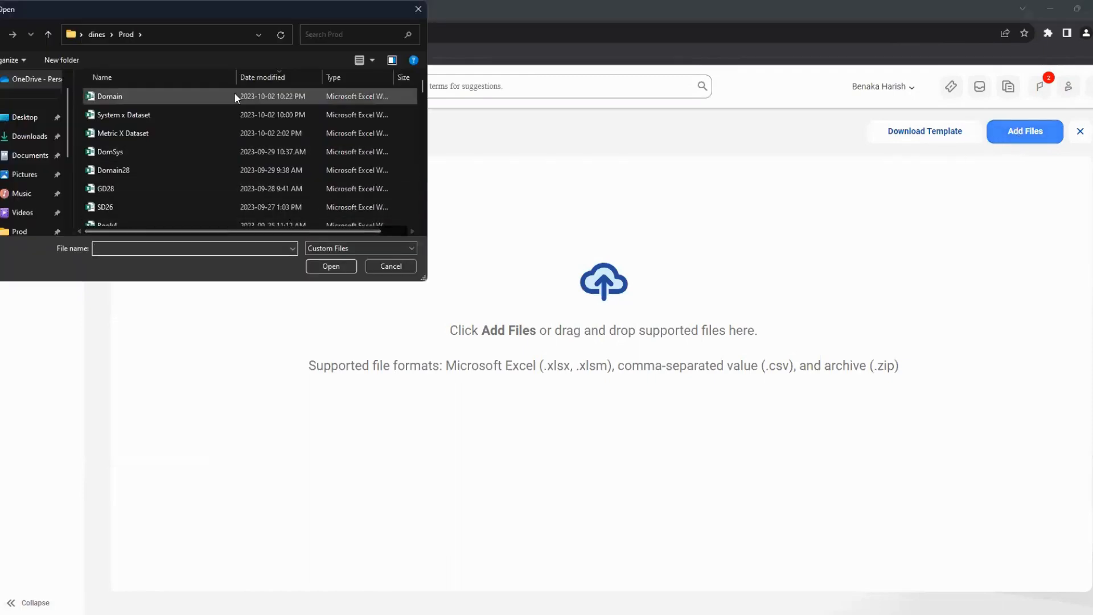
click(234, 94)
click(327, 262)
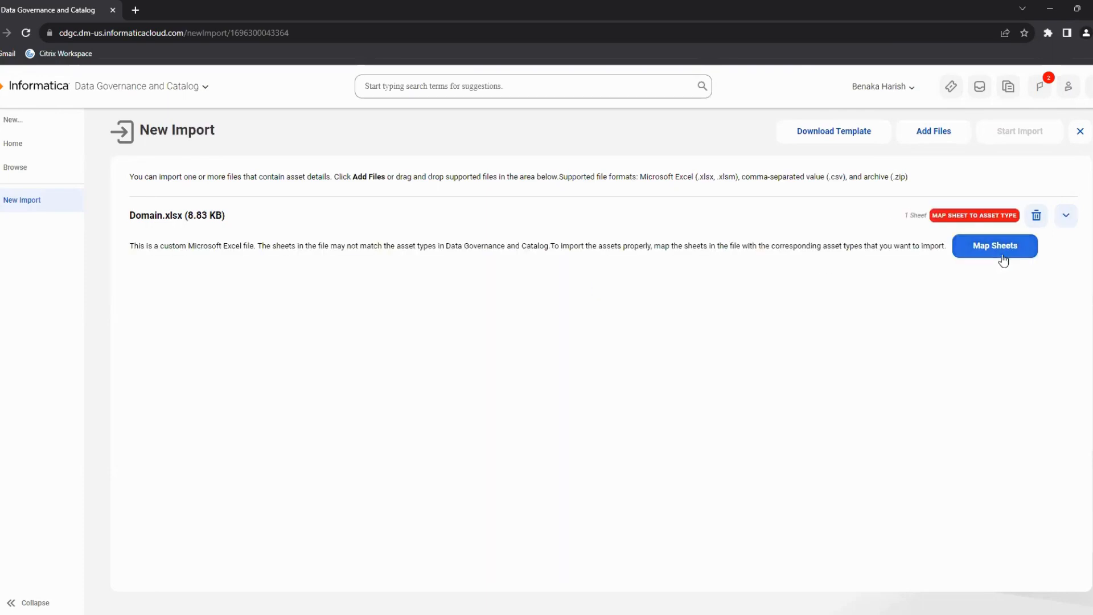
Map Sheet1 to the Domain asset type and start the Domain.xlsx_import job with Stop import on warning.
click(1001, 256)
click(685, 317)
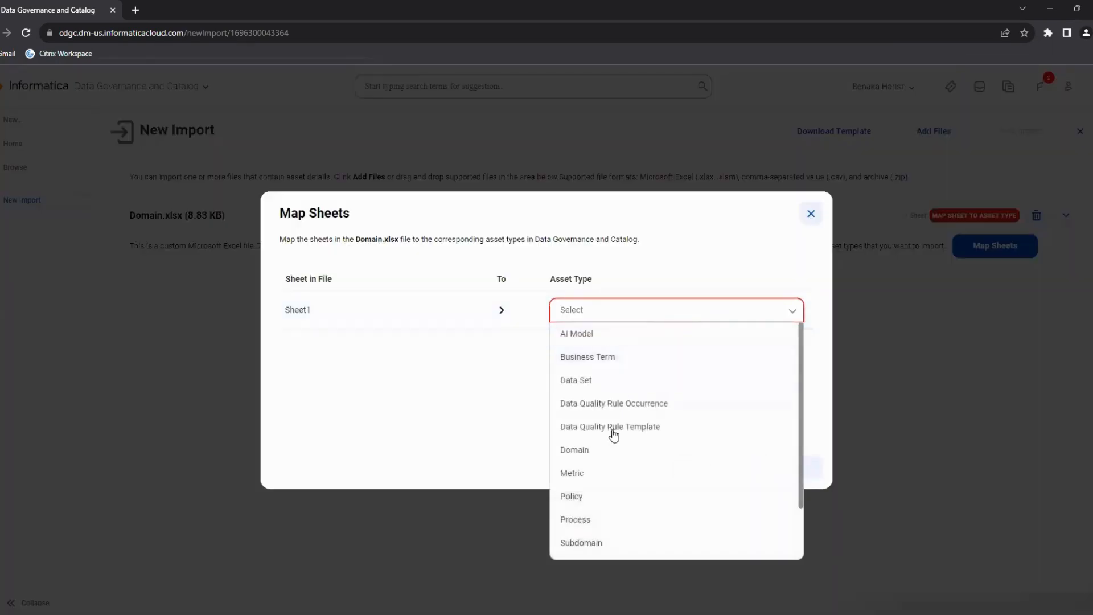
click(605, 449)
click(691, 470)
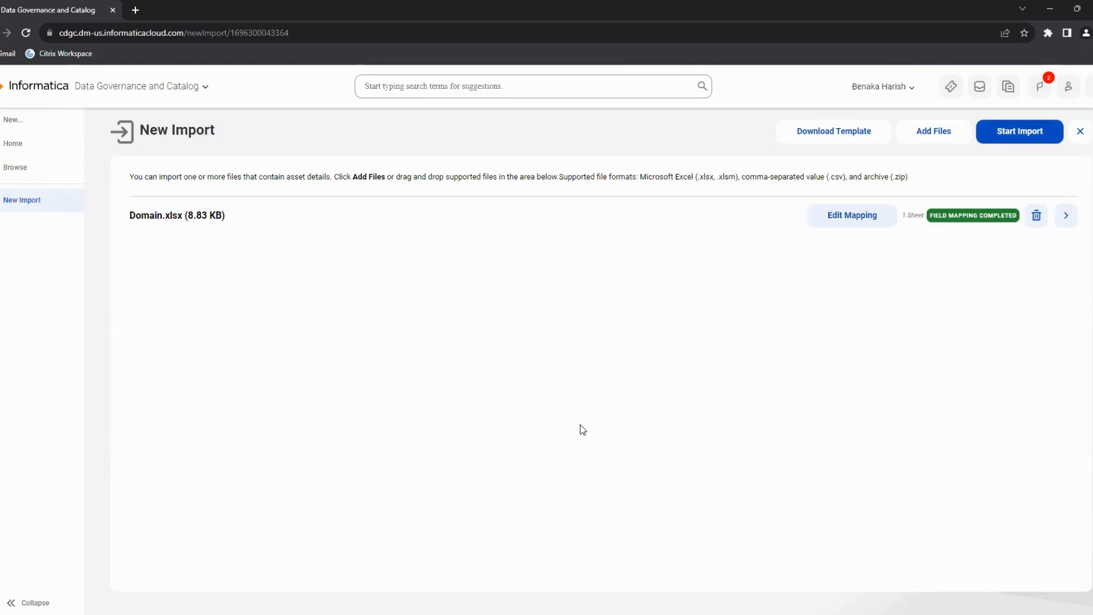
click(991, 135)
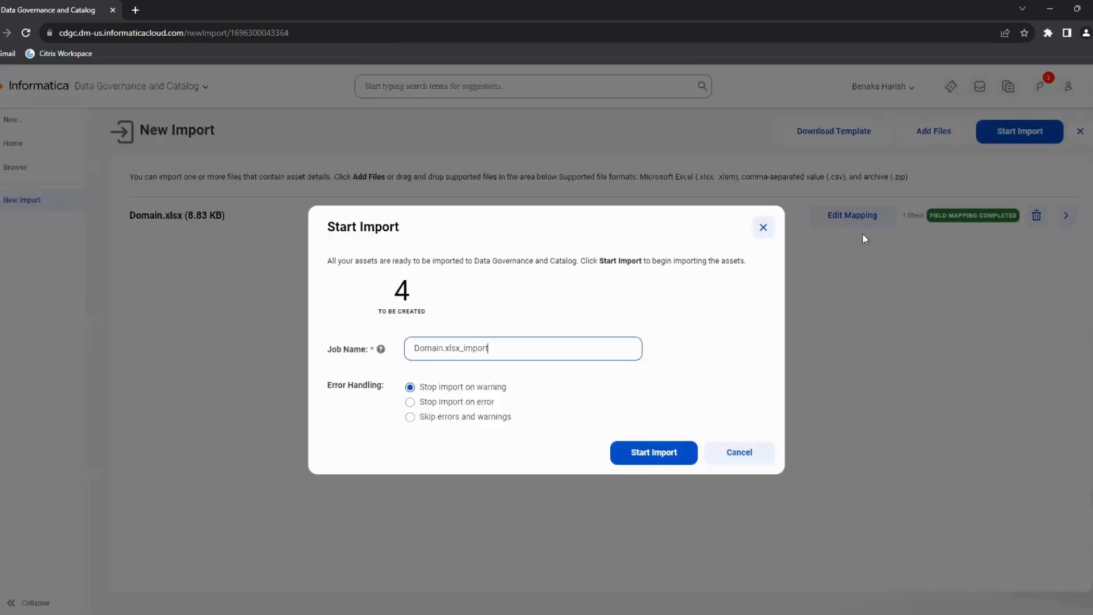
click(660, 454)
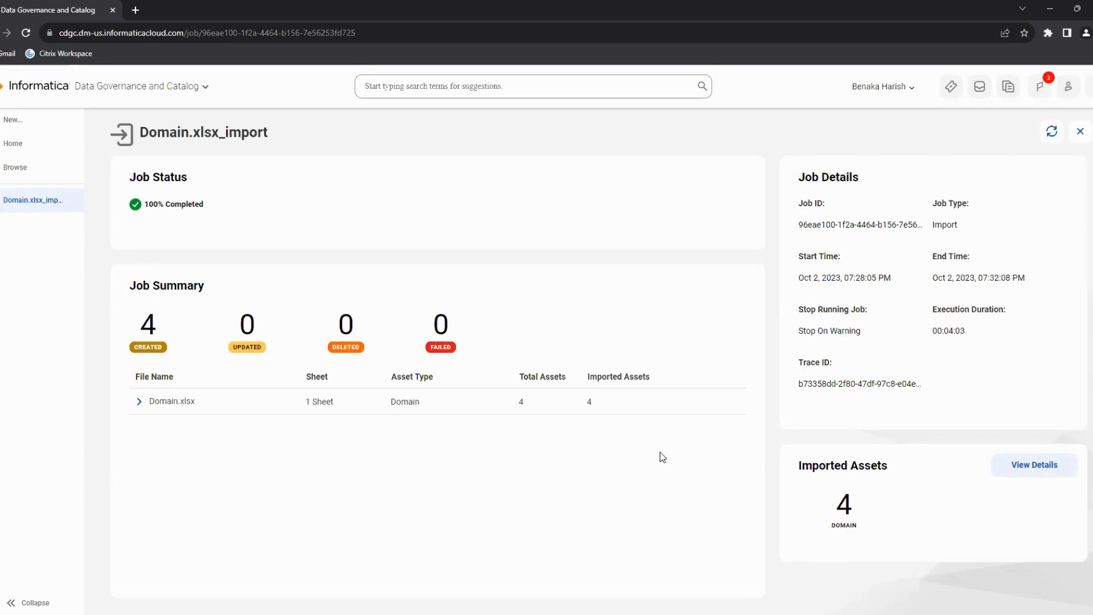
Inspect the Domain.xlsx entry in the job summary and the Test Glossary asset in the domain list, then return to the dashboard.
click(138, 402)
click(138, 401)
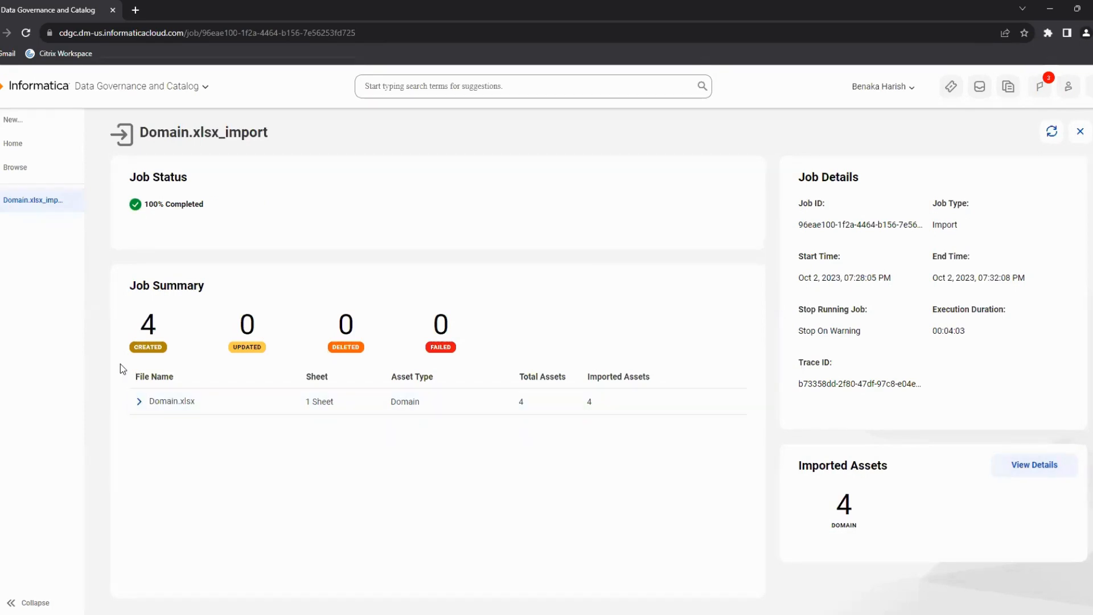
click(39, 147)
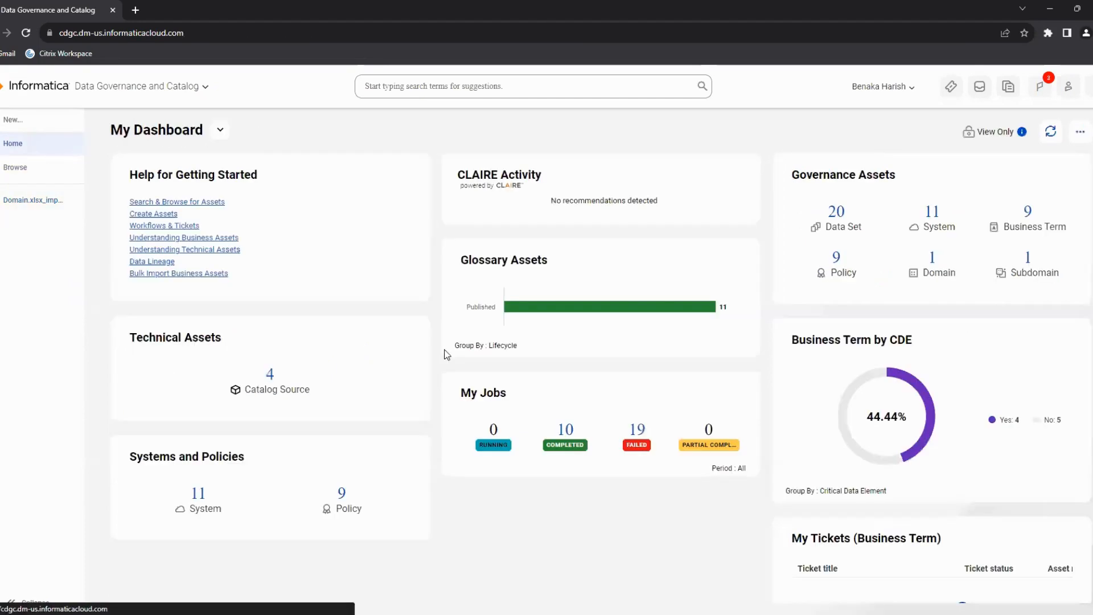
click(933, 261)
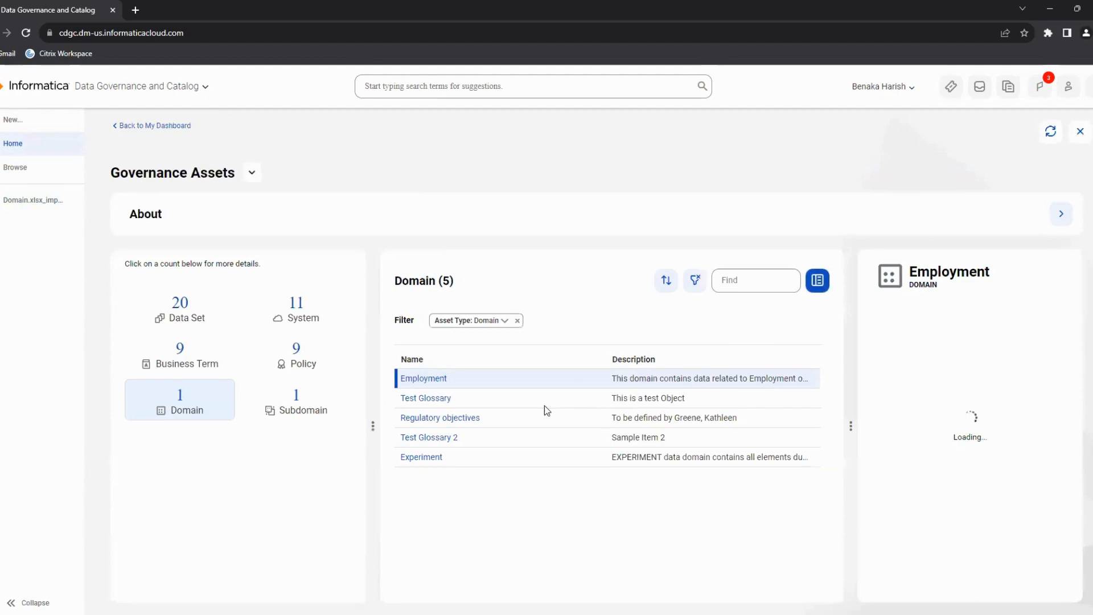
click(447, 400)
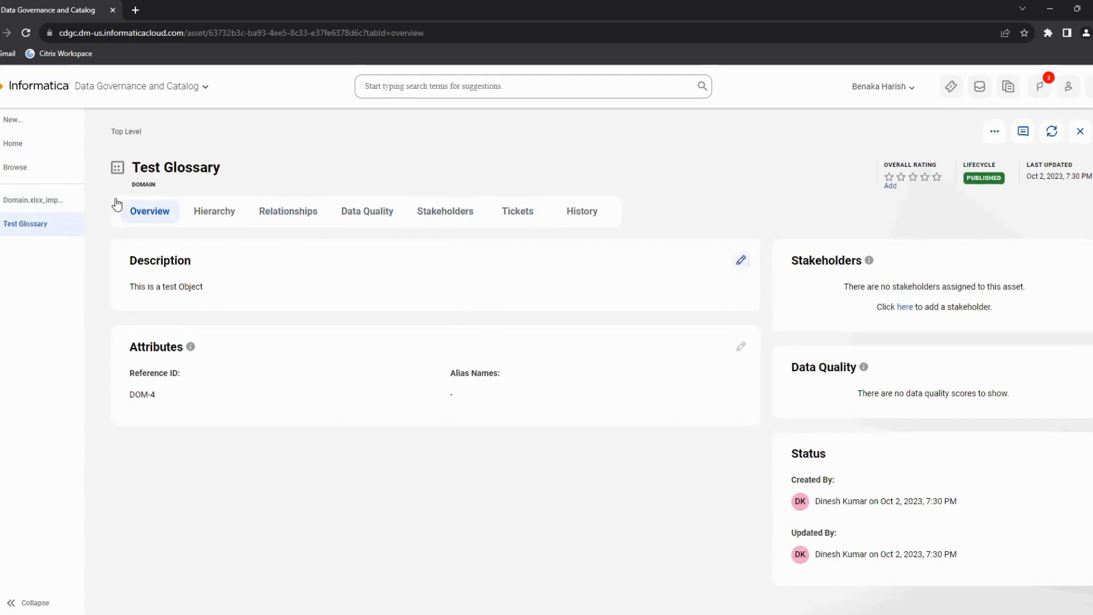
click(28, 144)
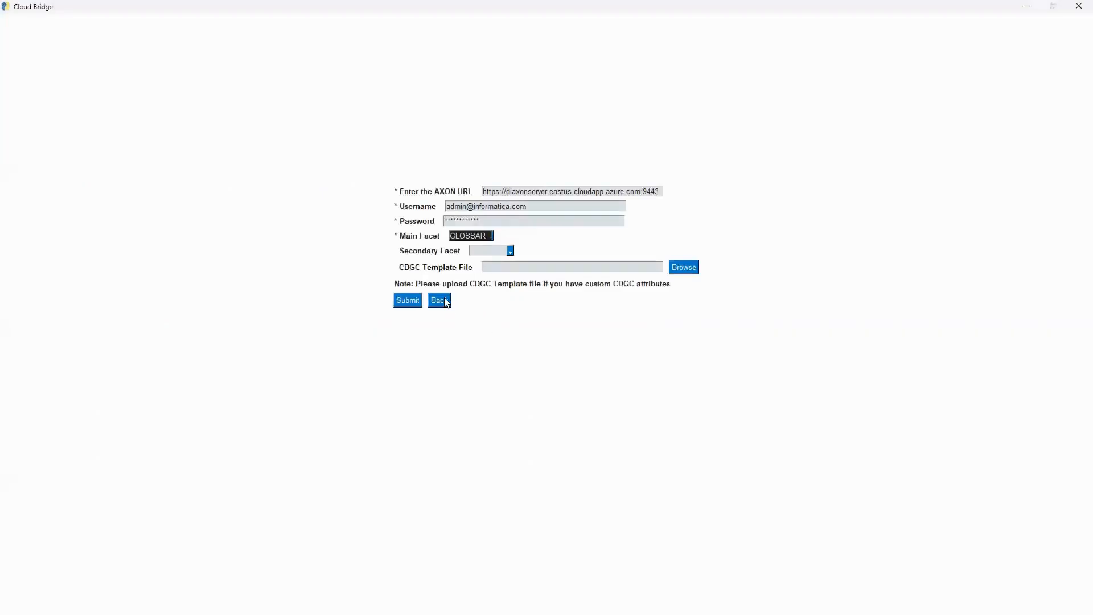
Leave the Cloud Bridge glossary form and, in Axon, inspect Test Dataset 01's summary and relationships and the System facet.
click(439, 300)
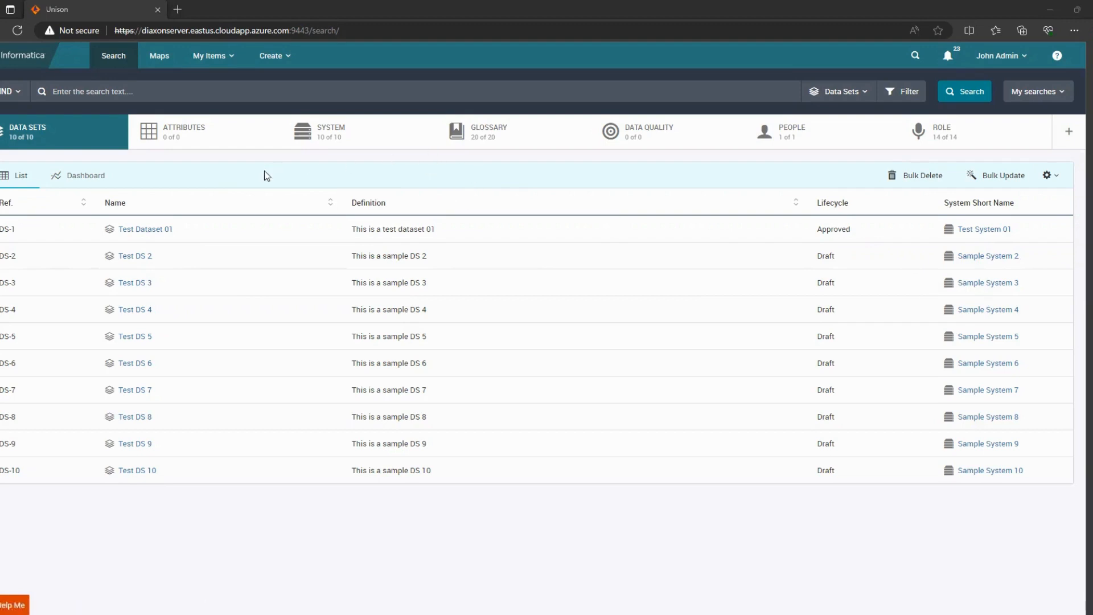
click(137, 230)
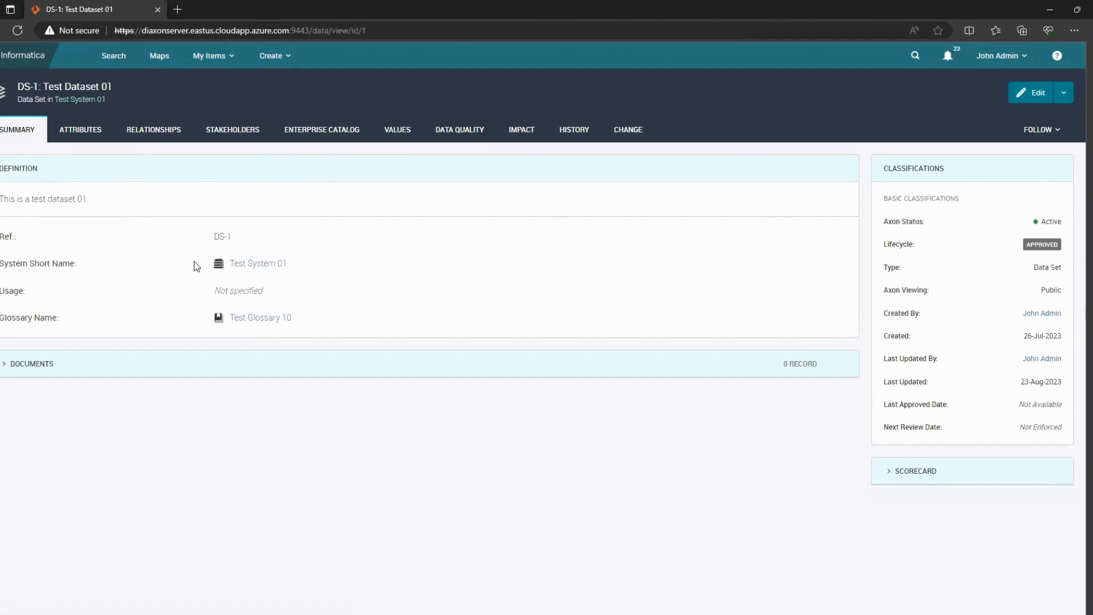
click(143, 131)
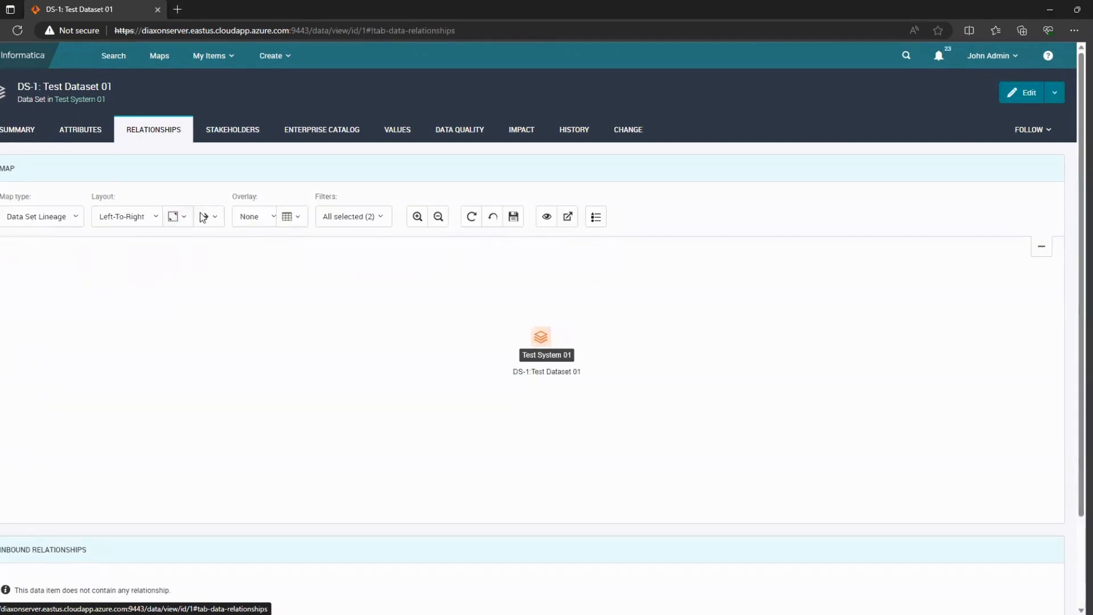
click(105, 67)
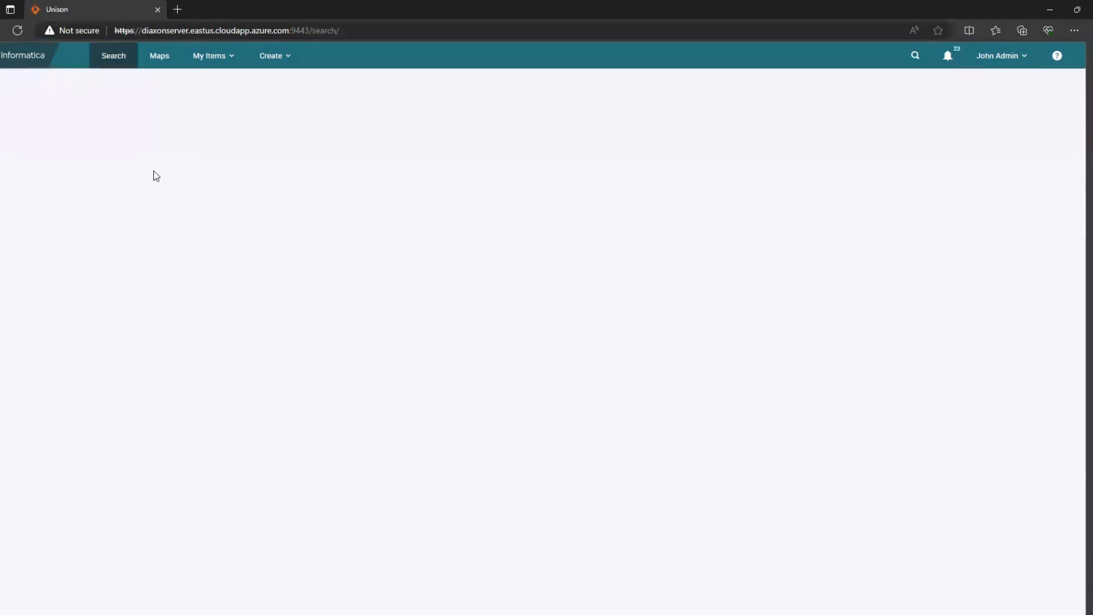
click(325, 145)
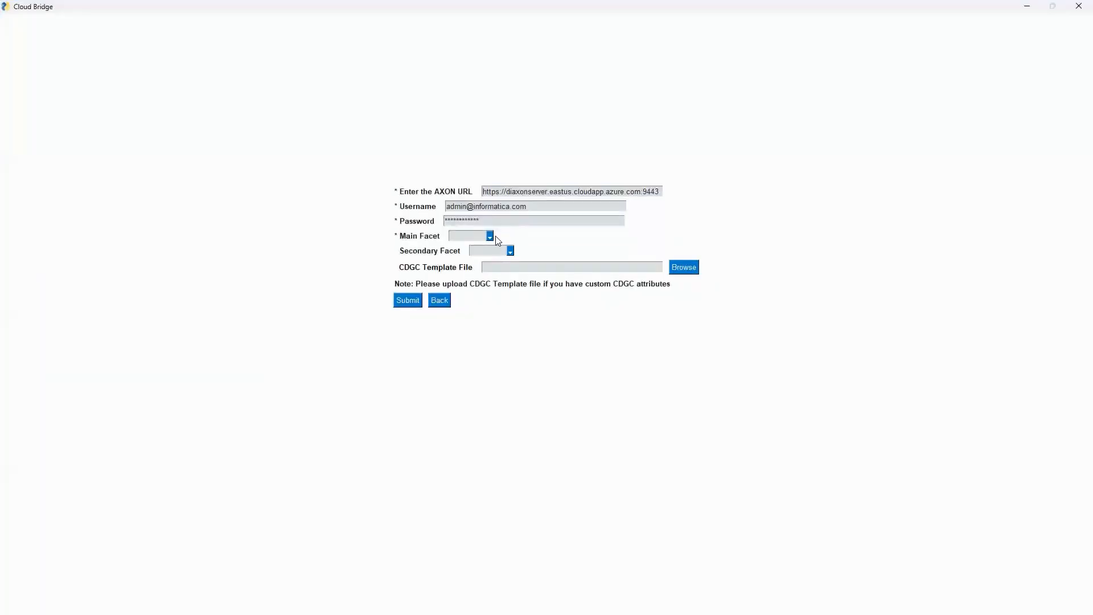
In Cloud Bridge, submit an export with main facet SYSTEM, secondary facet DATASET and the Semantic Relationship type.
click(489, 236)
click(510, 250)
click(491, 271)
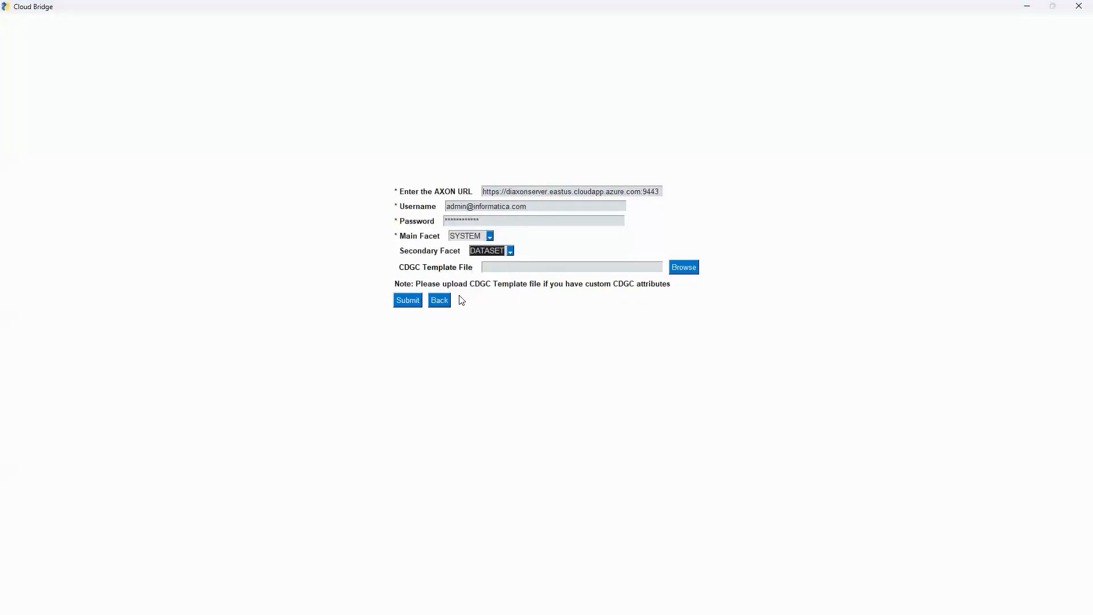
click(419, 300)
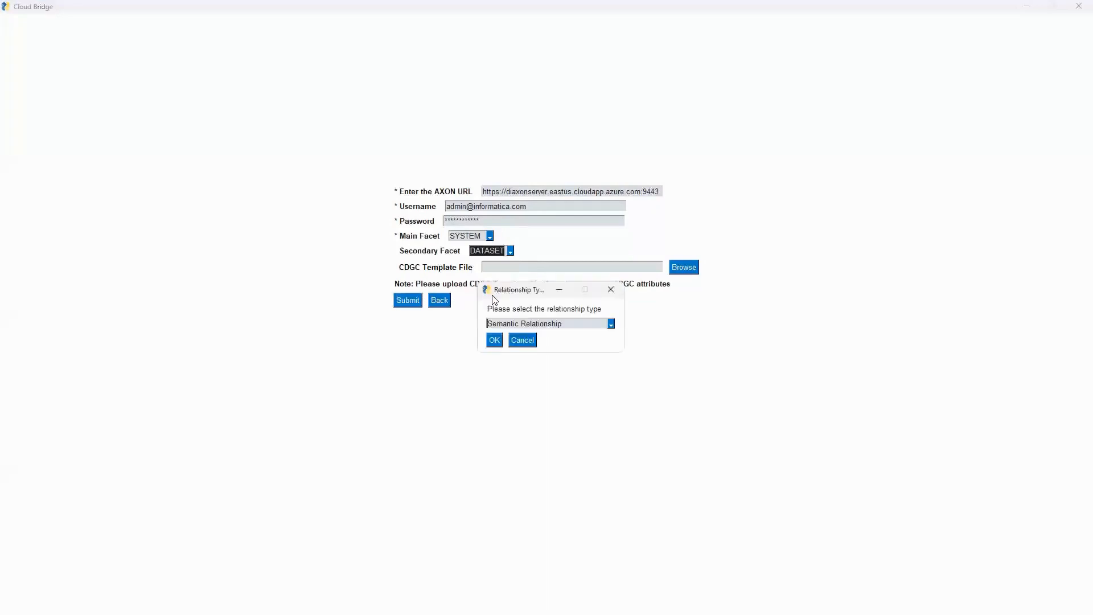
click(613, 323)
click(611, 324)
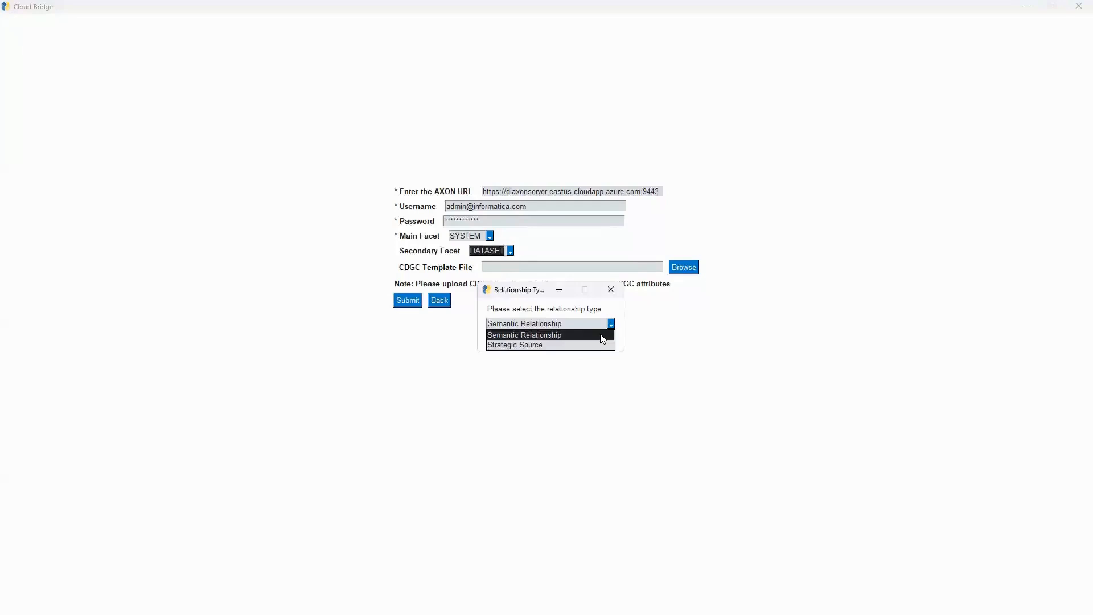
click(603, 336)
click(498, 340)
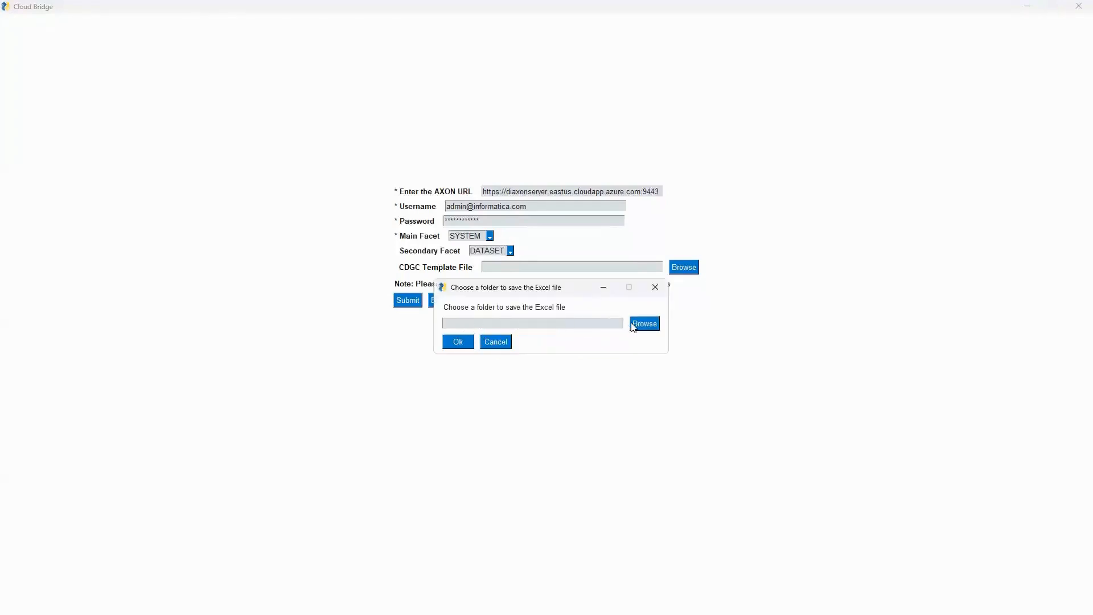
Save the exported Excel file as System X Dataset in the Prod folder.
click(634, 324)
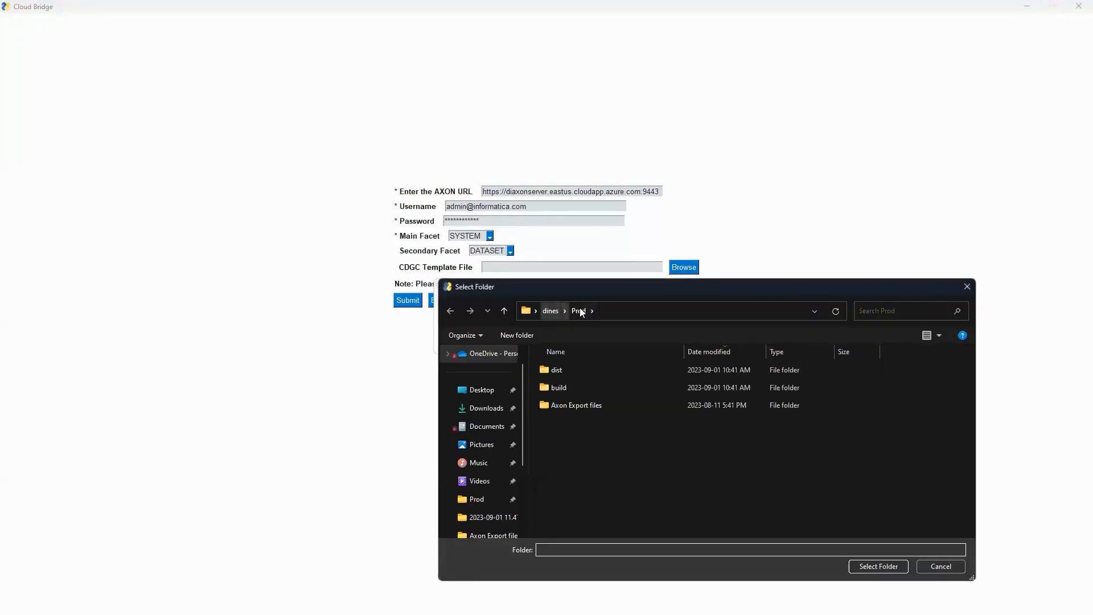
click(875, 565)
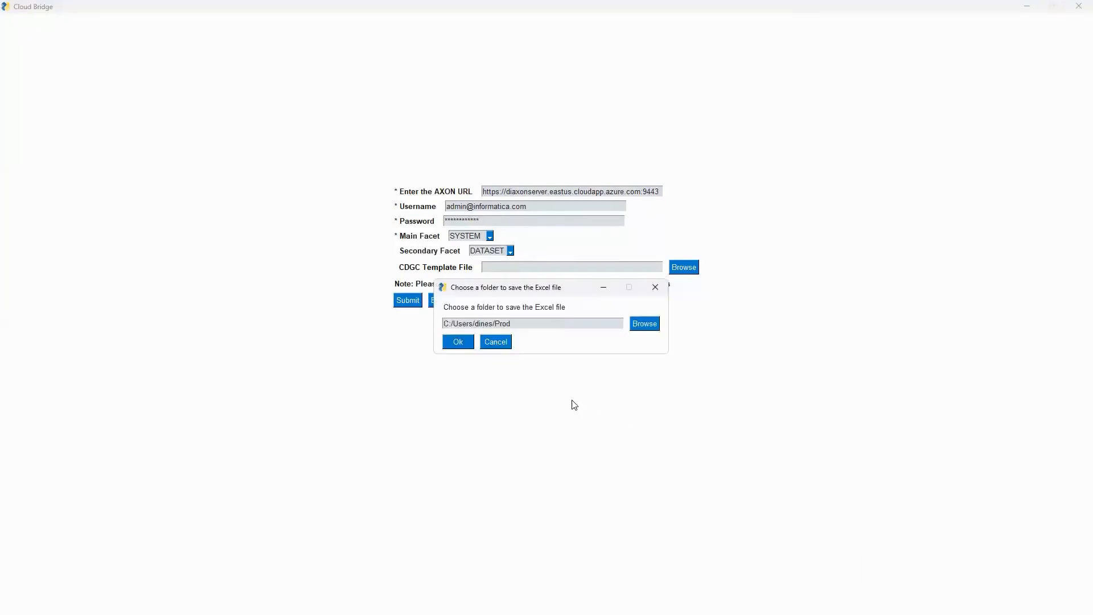
click(463, 343)
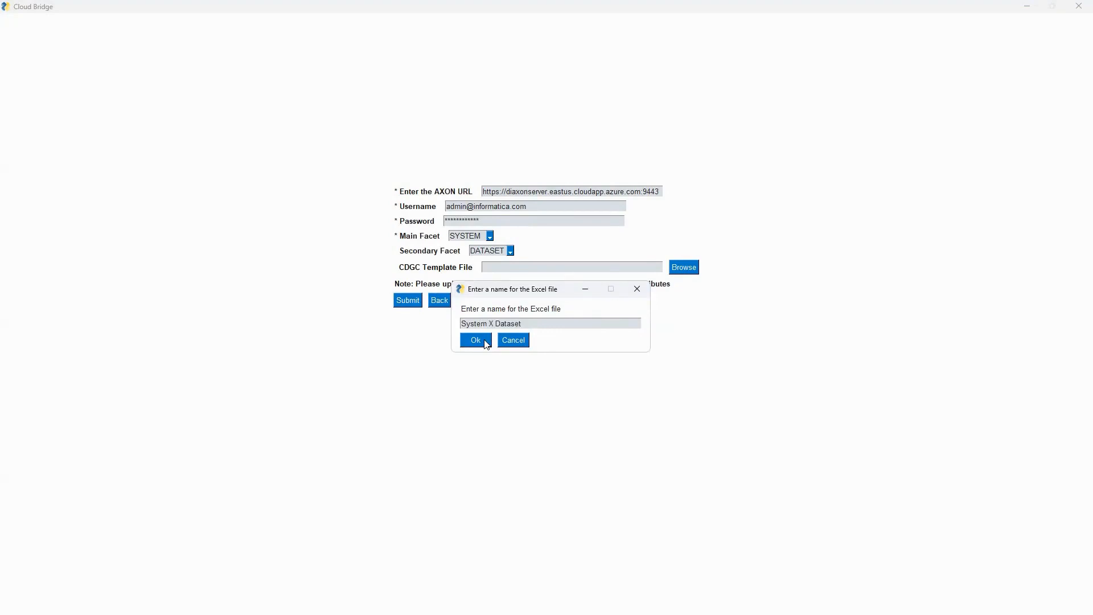
click(487, 343)
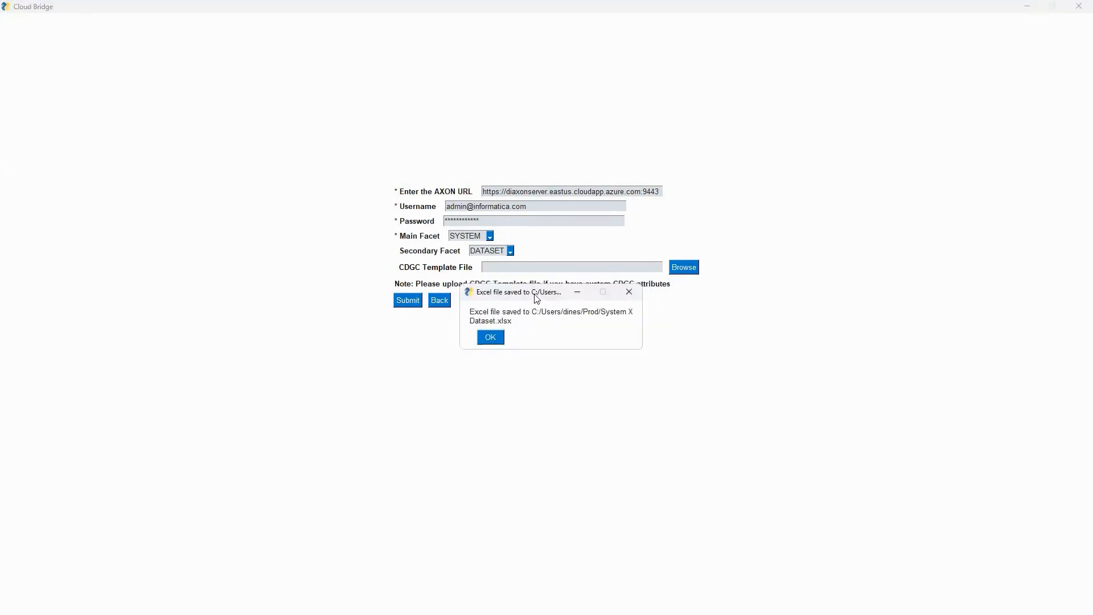
drag(536, 297, 542, 328)
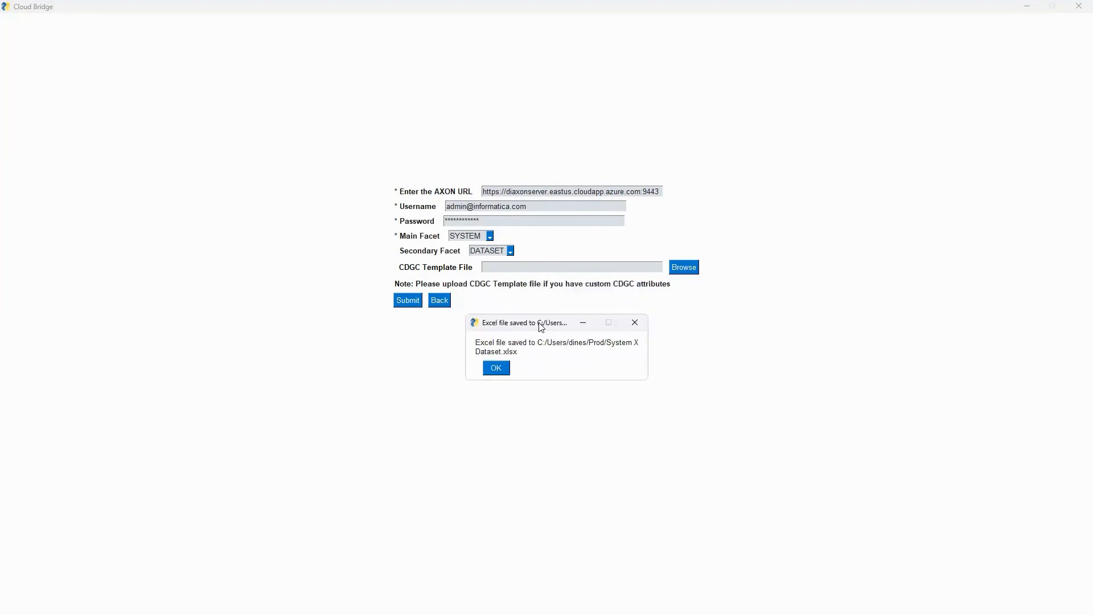
click(496, 368)
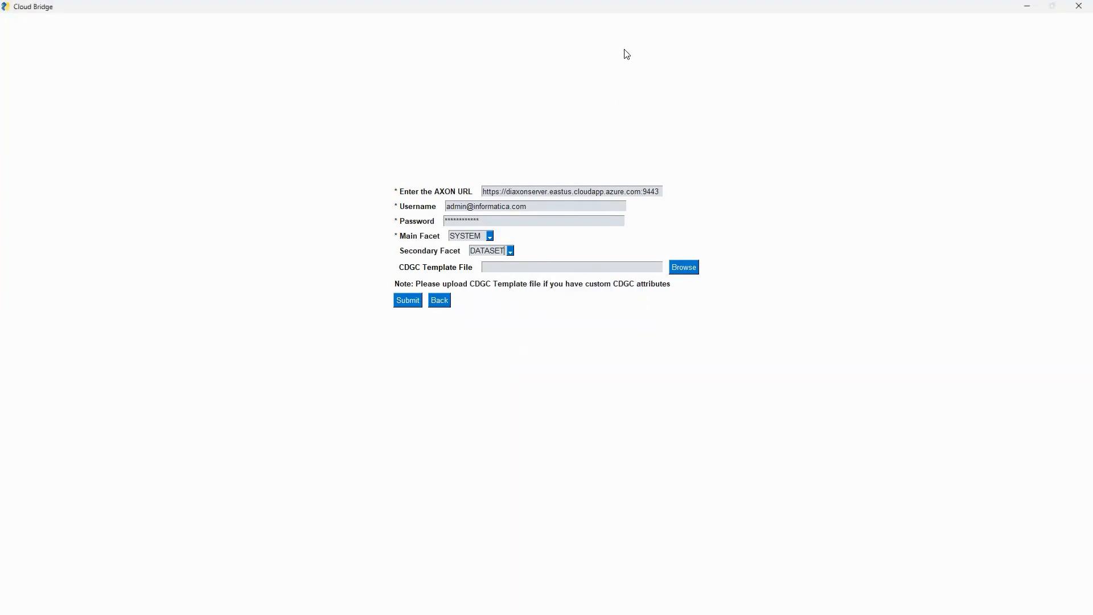
Open the System x Dataset workbook, review its Main Object, Related Object and Relationships sheets, and close it.
click(610, 601)
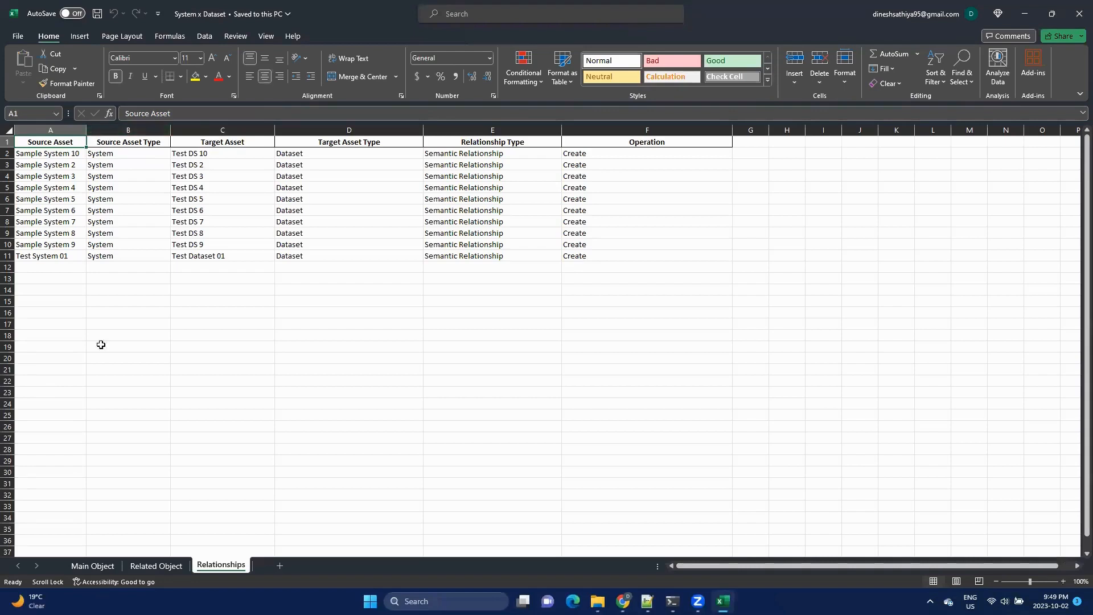
click(94, 566)
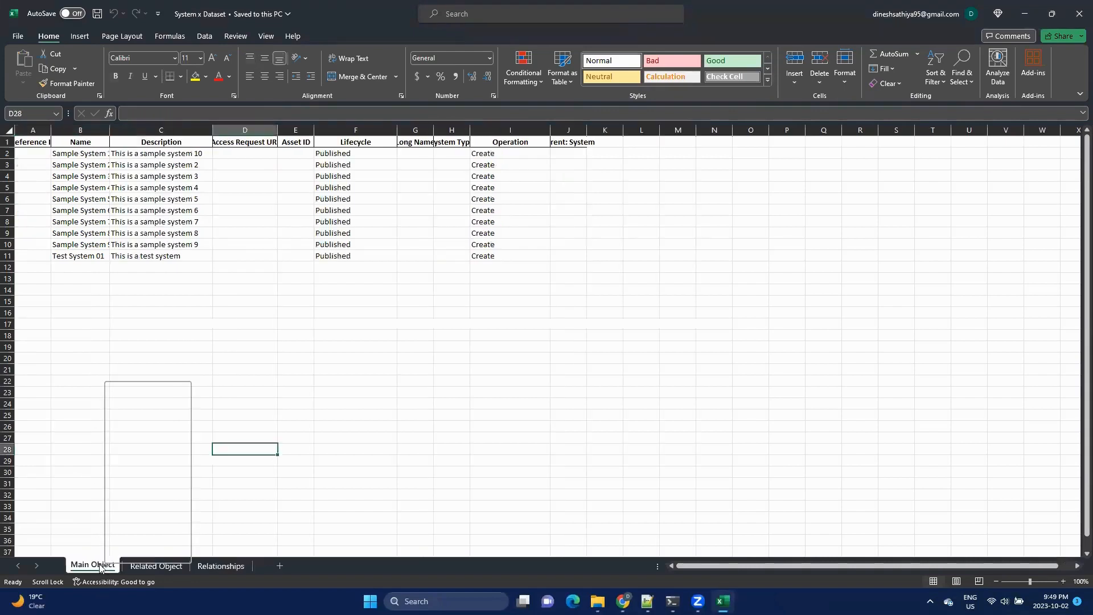
click(83, 416)
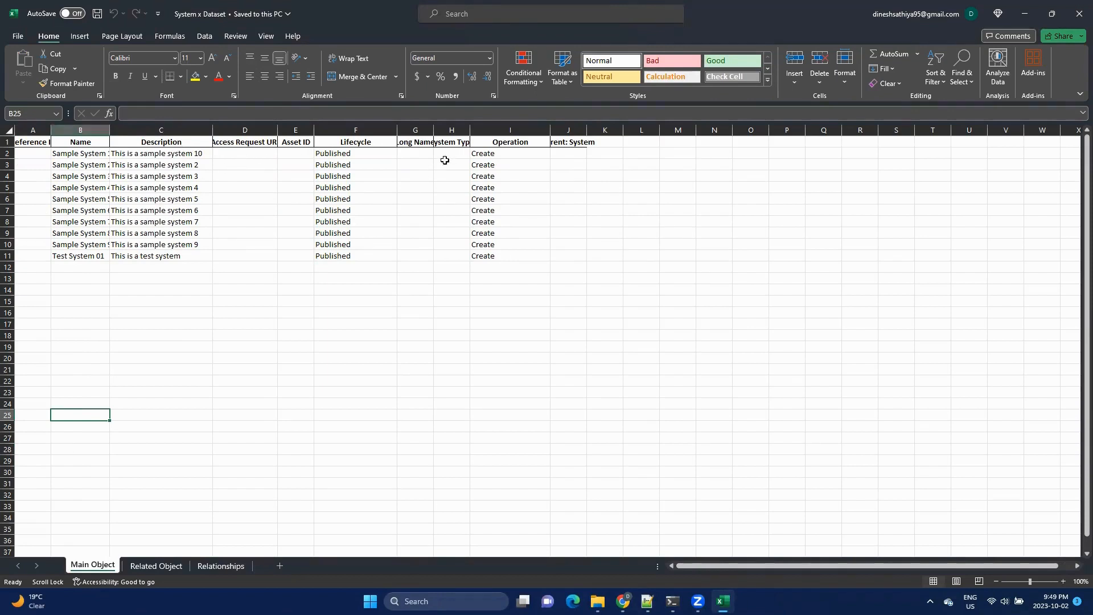
click(153, 566)
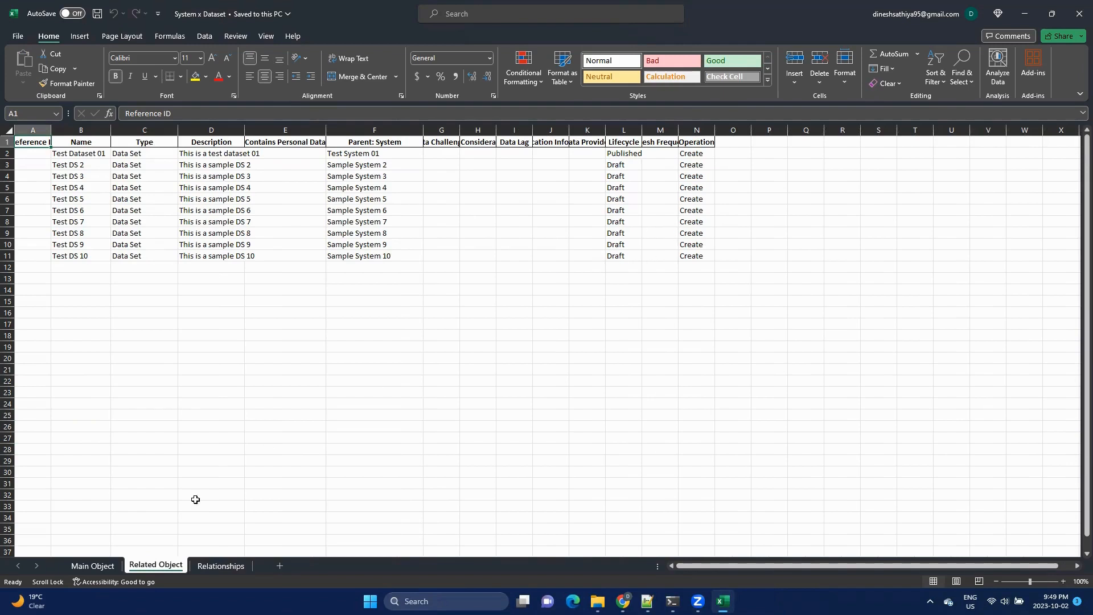
click(212, 565)
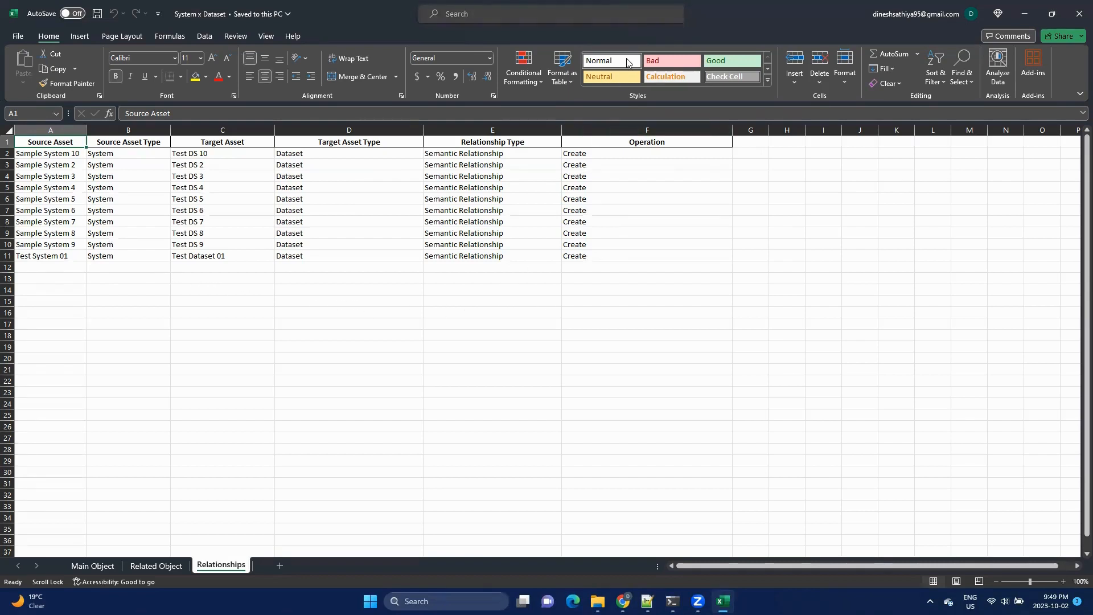
click(1079, 13)
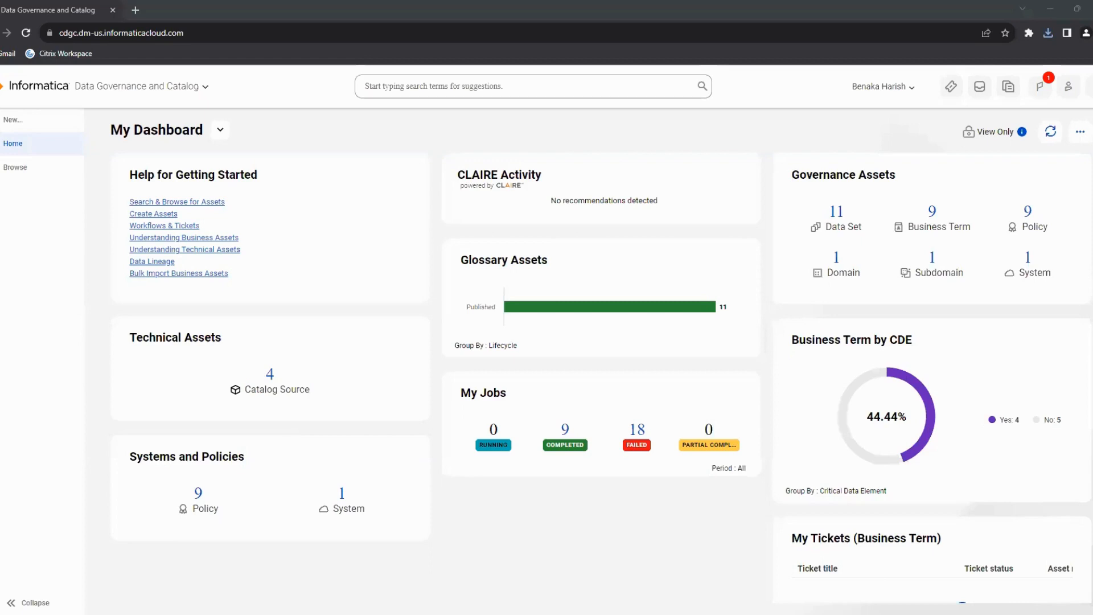
In Informatica Data Governance and Catalog, create a new asset import and add the System x Dataset file from the Prod folder.
click(35, 126)
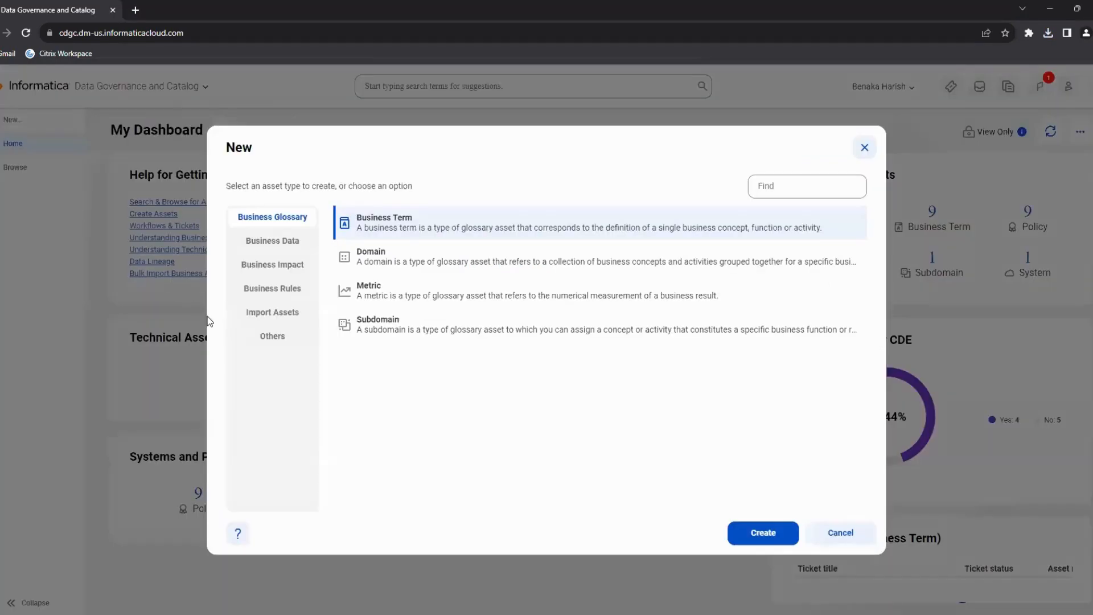
click(253, 318)
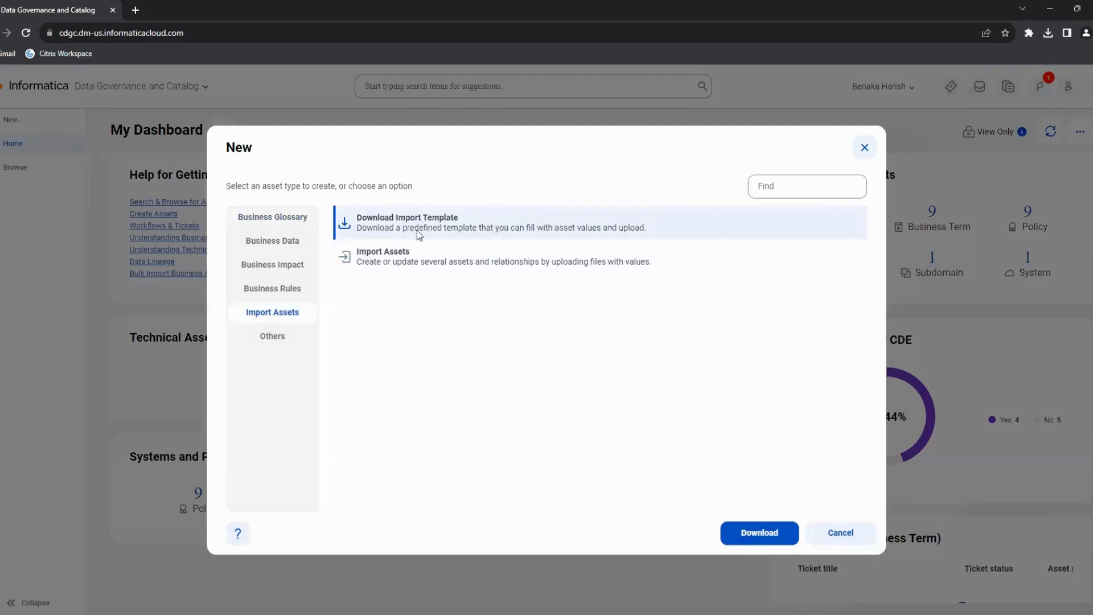
click(412, 268)
click(735, 530)
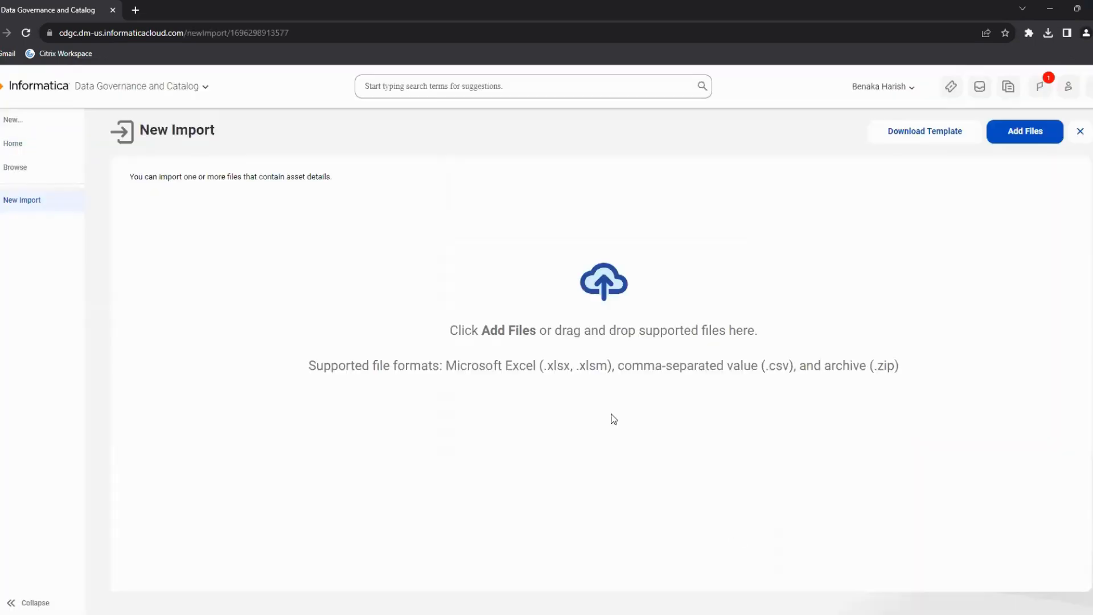
click(978, 142)
click(193, 96)
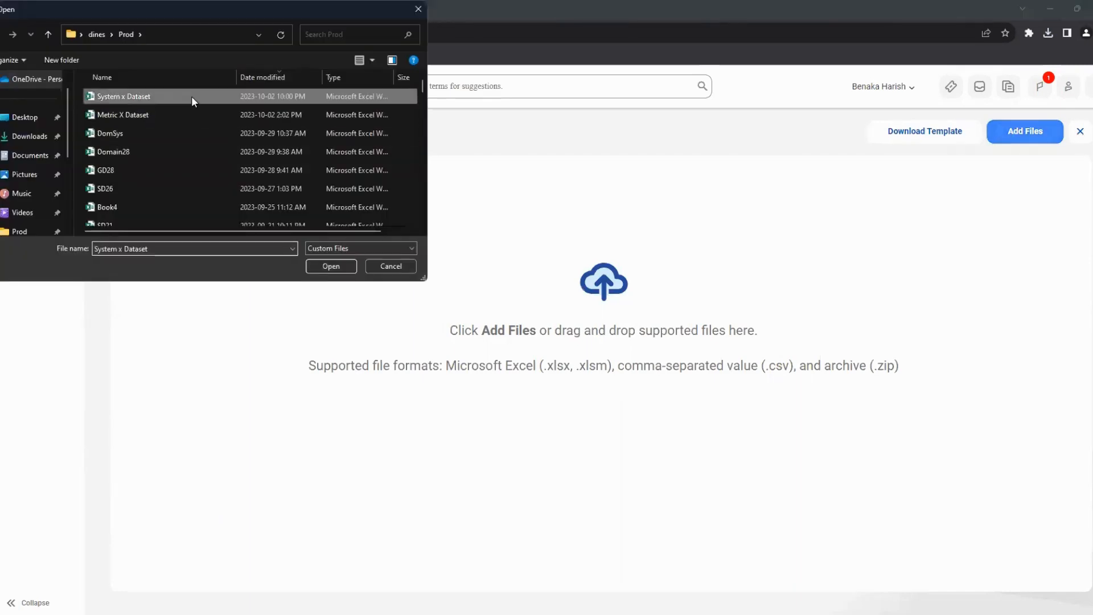
click(318, 259)
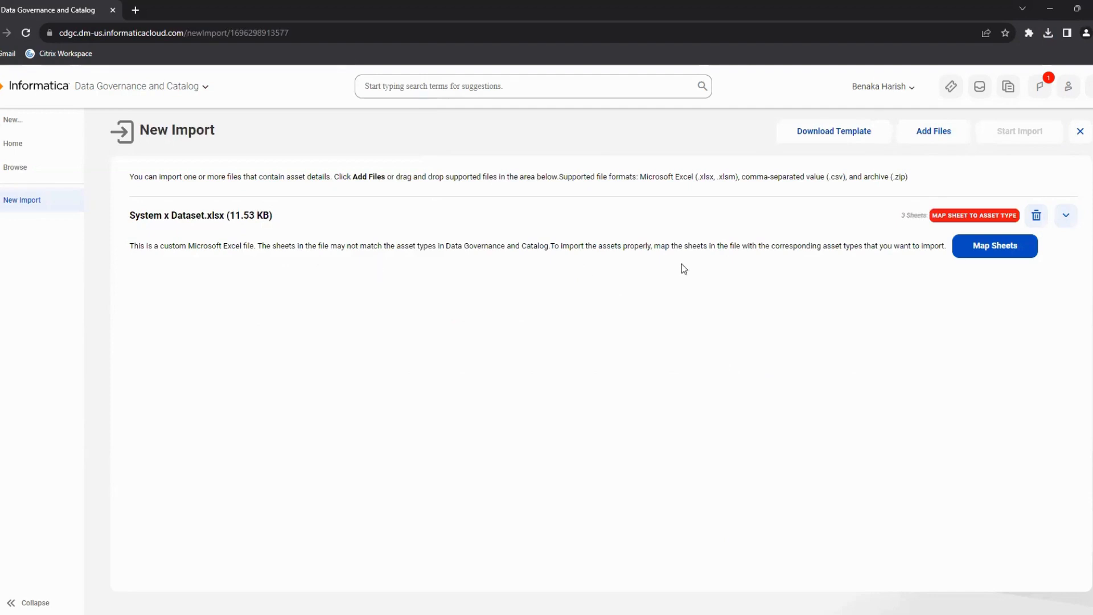
Map the Main Object sheet to the System asset type and the Related Object sheet to Data Set.
click(959, 249)
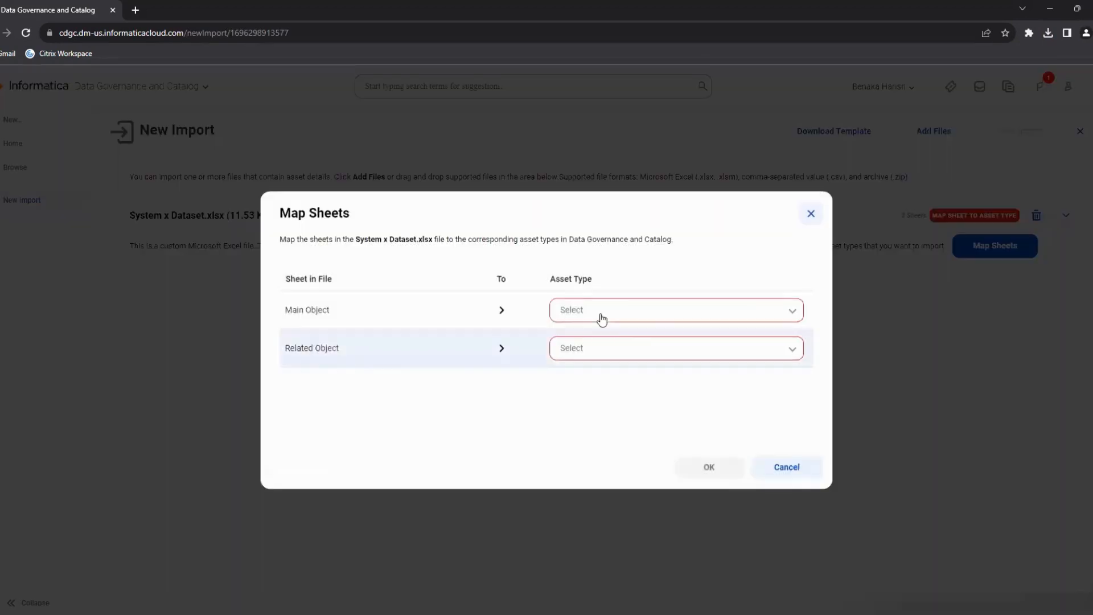
click(601, 318)
scroll(588, 399, down, 3)
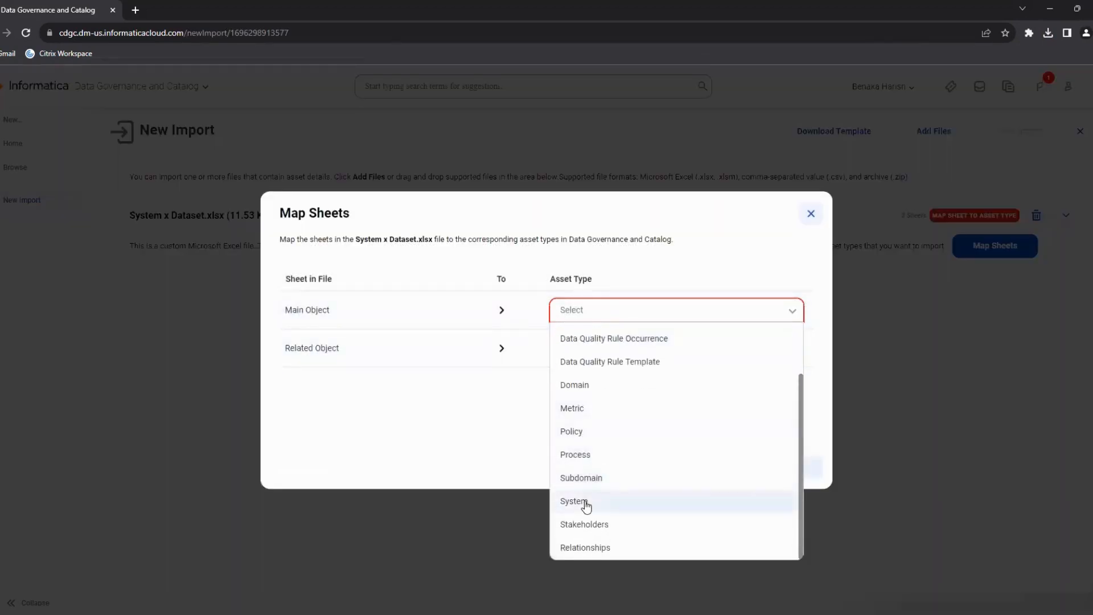
click(586, 501)
click(609, 354)
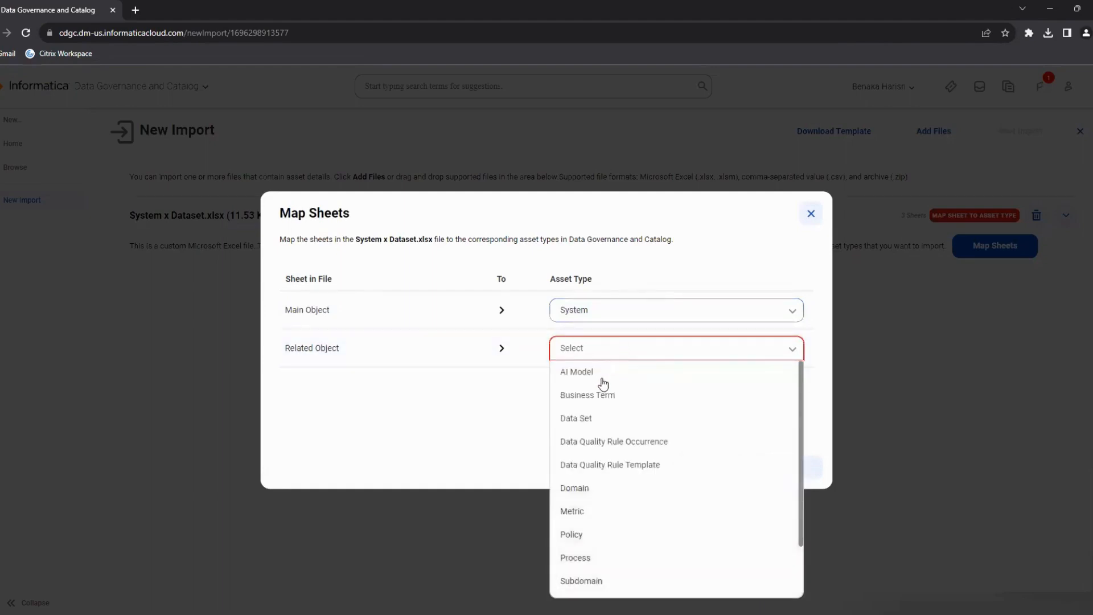
click(598, 424)
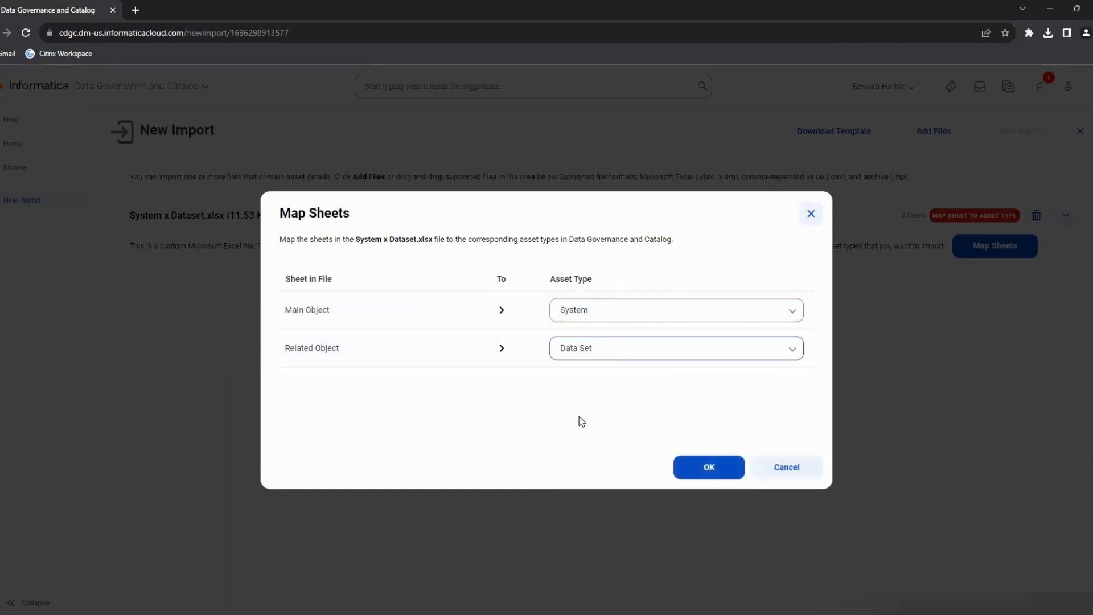
click(702, 464)
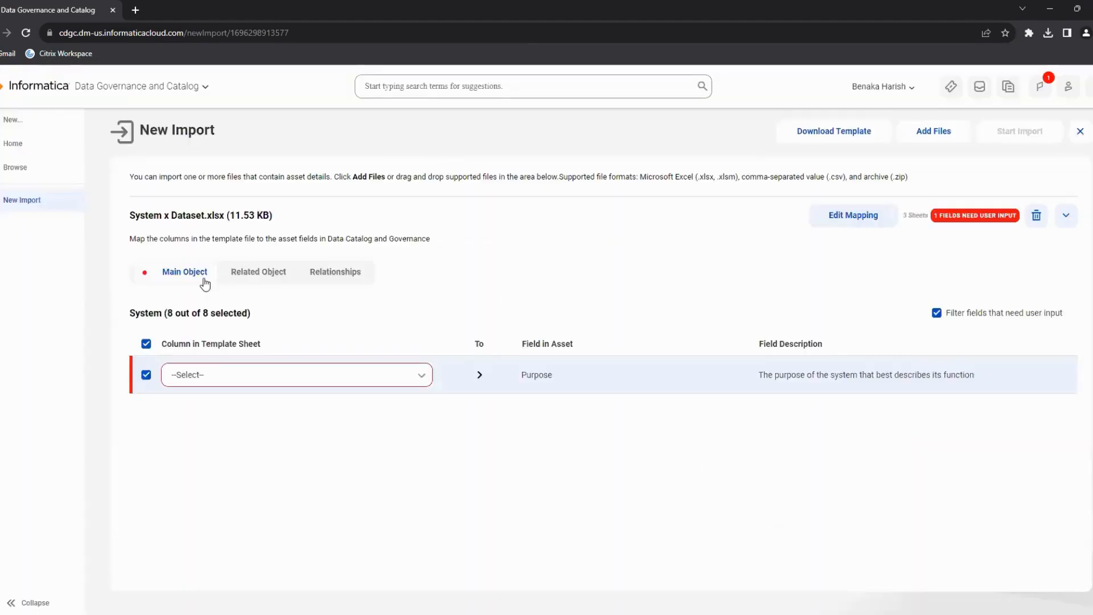
Exclude the unmapped Purpose field and start the System x Dataset.xlsx_import job with Stop import on warning.
click(145, 344)
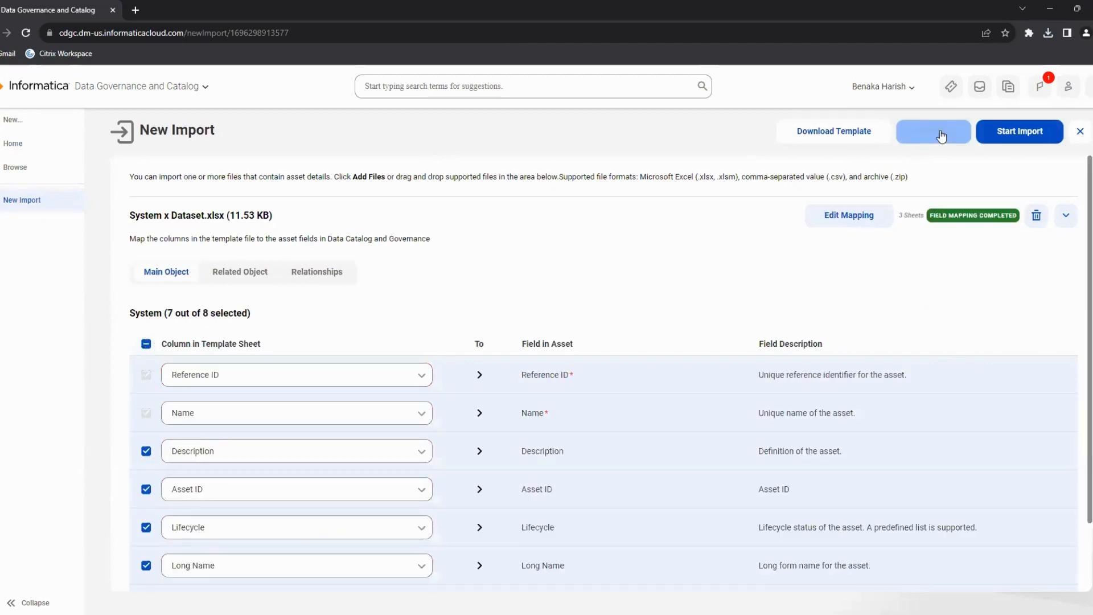
click(995, 134)
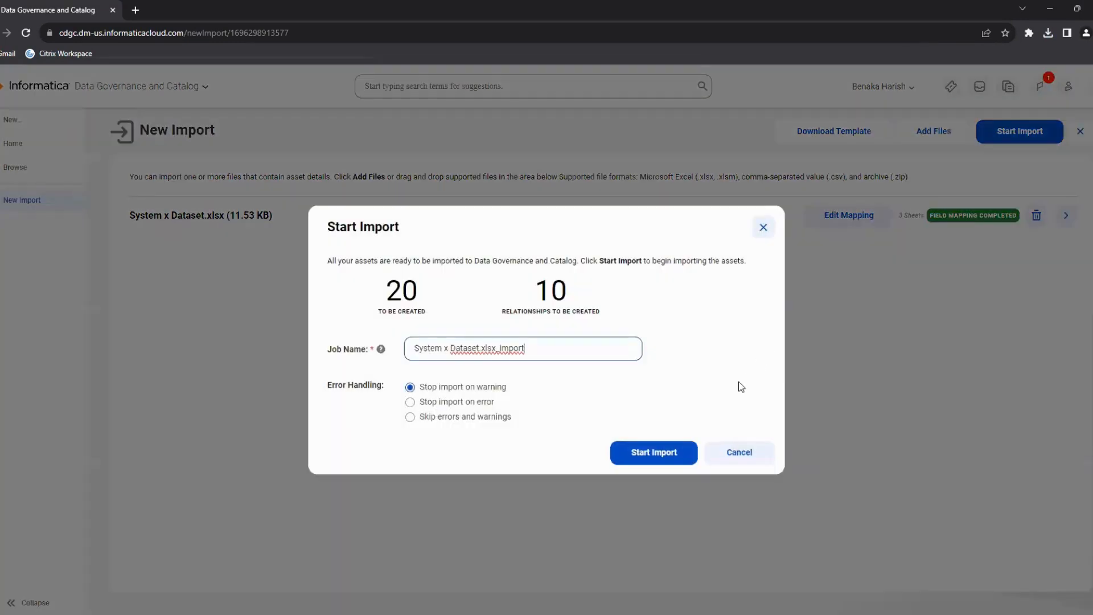
click(683, 455)
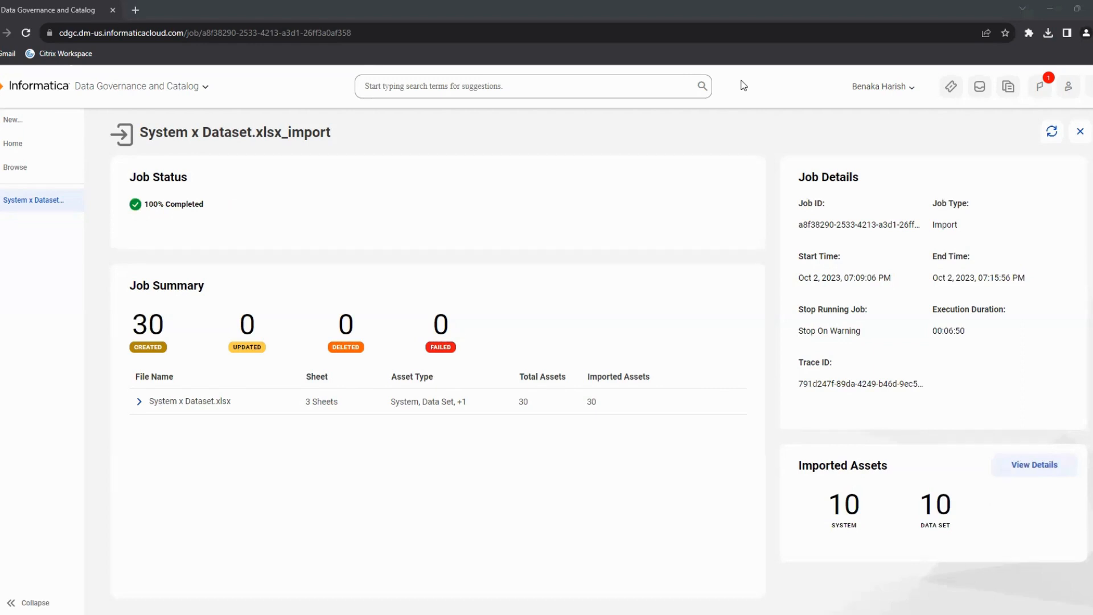
Examine the System x Dataset.xlsx entry in the job summary.
click(140, 403)
click(139, 403)
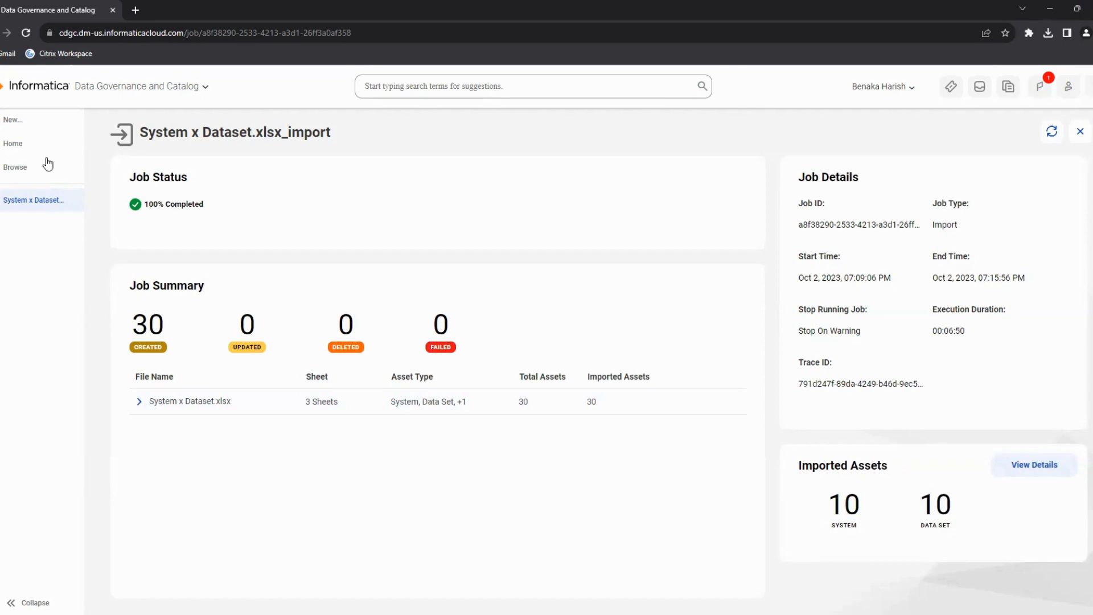
Open the Test DS 2 data set from the dashboard's governance assets and review its overview and relationships.
click(27, 146)
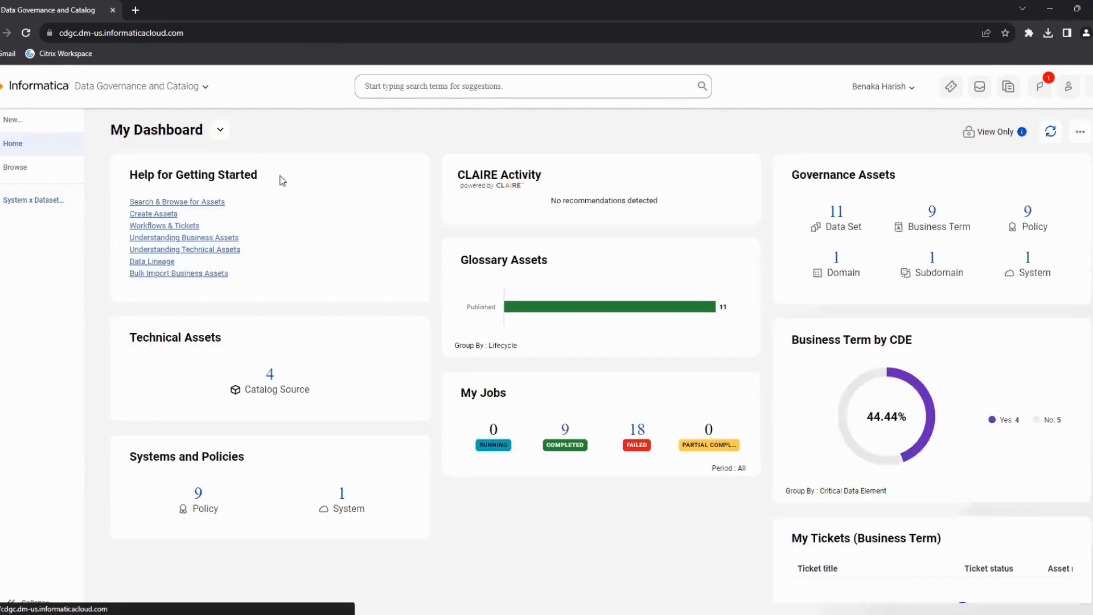
click(838, 227)
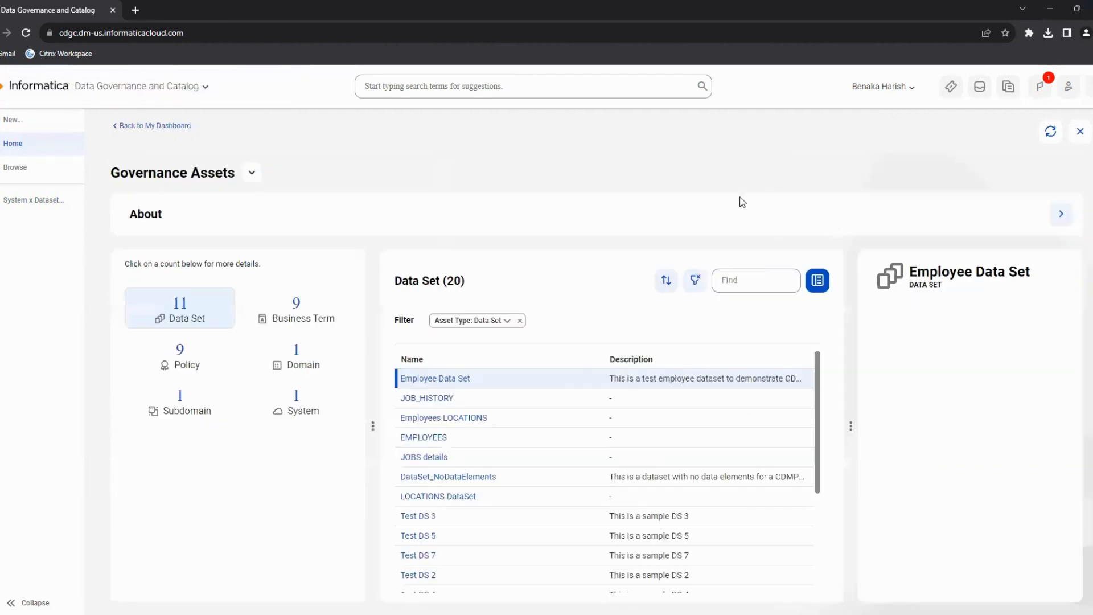
scroll(527, 412, down, 3)
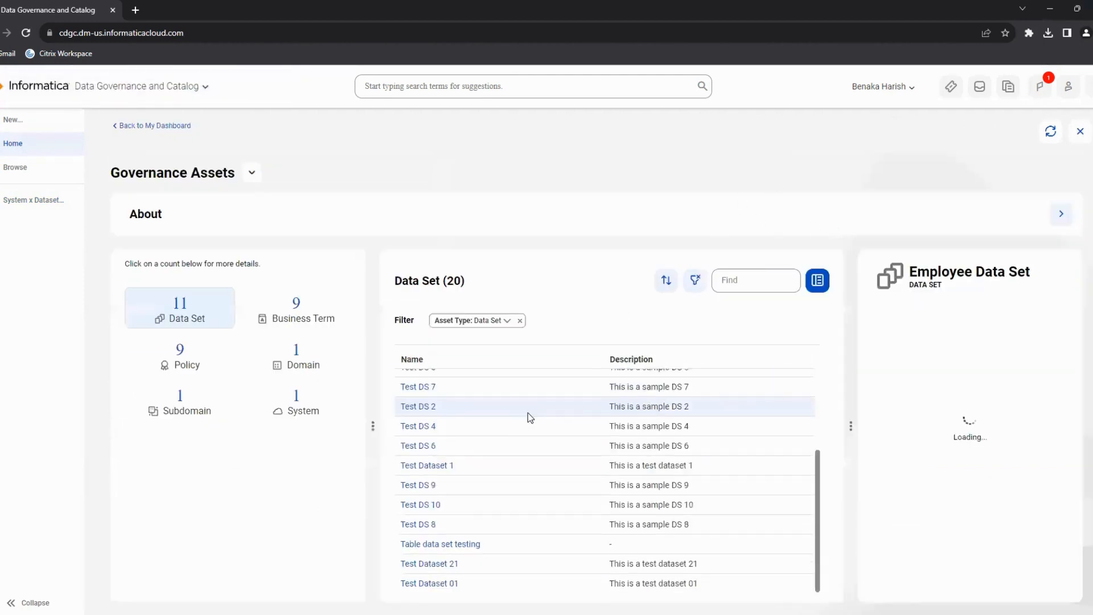
click(420, 407)
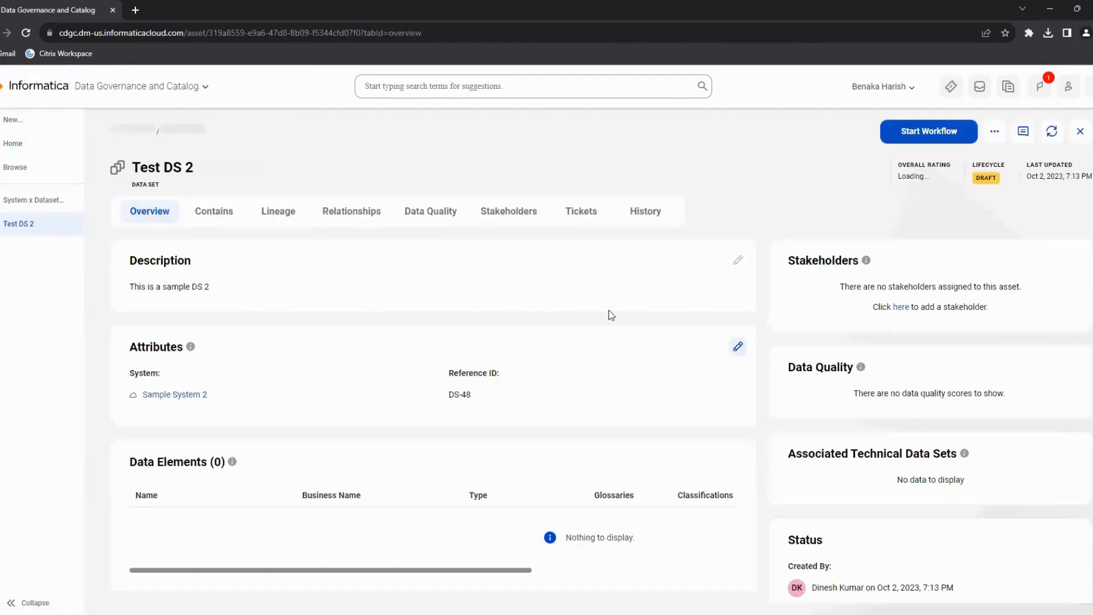
scroll(316, 341, down, 2)
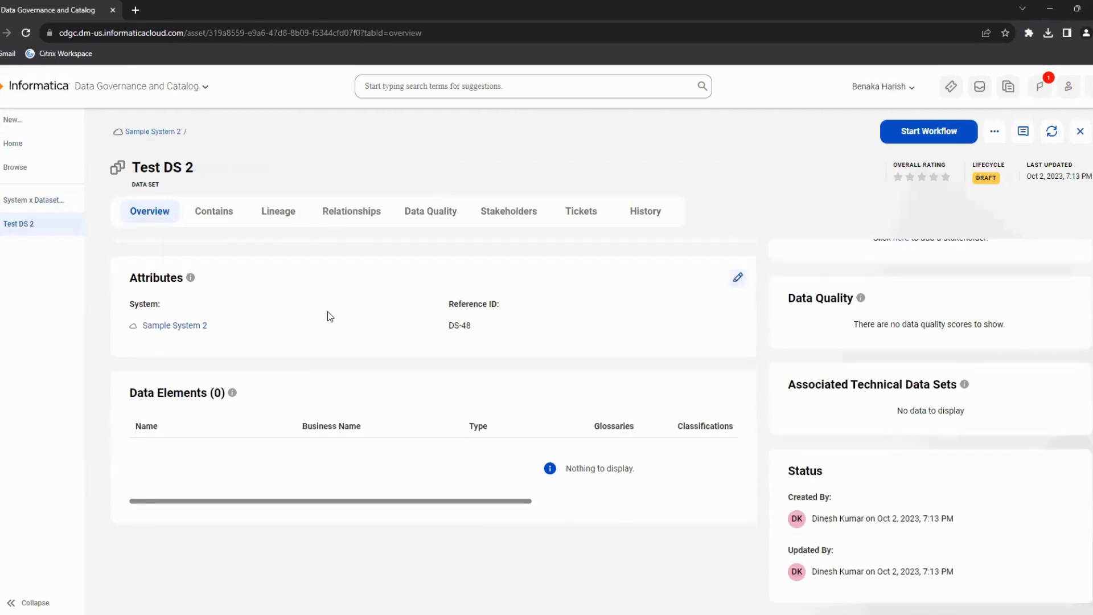
scroll(327, 311, up, 2)
click(340, 220)
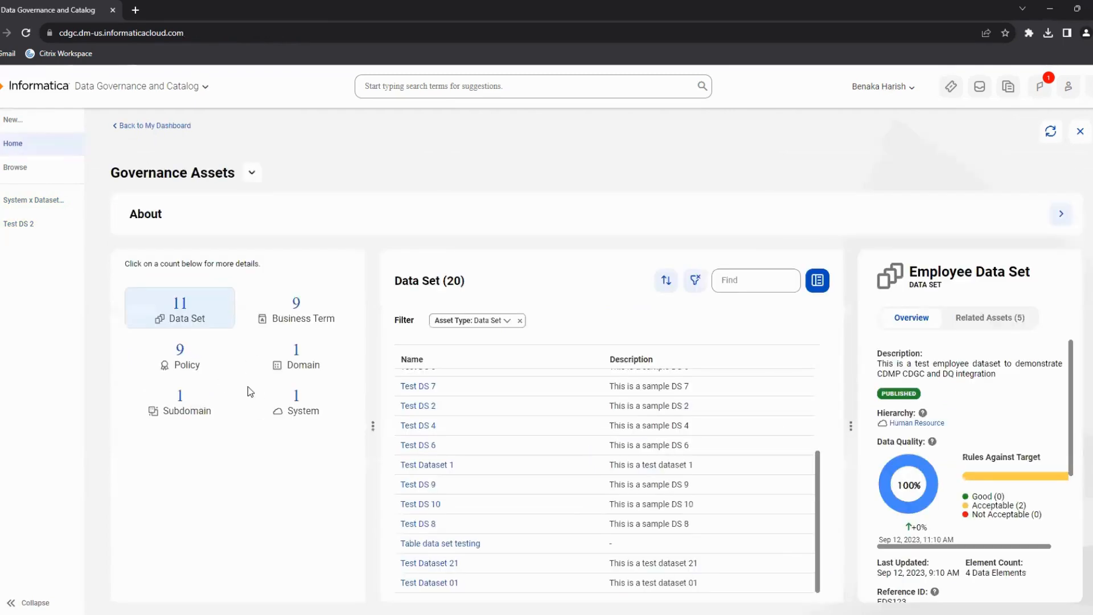
List the System governance assets and open Sample System 2 to review its overview and stakeholders.
click(294, 401)
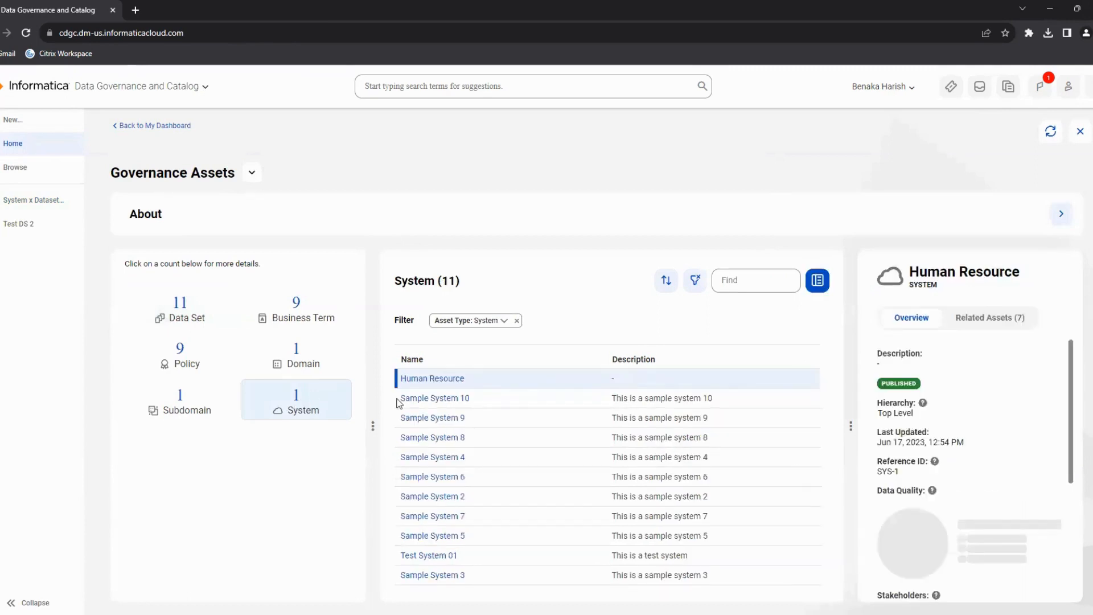
click(447, 497)
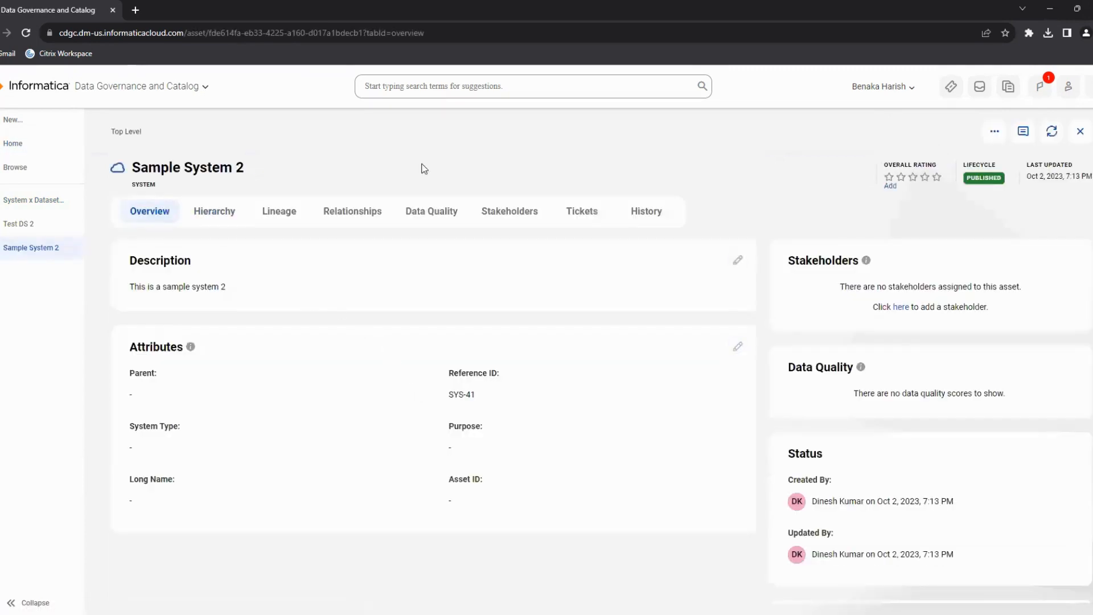
click(505, 217)
Return to the System x Dataset.xlsx_import job and expand the System x Dataset.xlsx entry into its individual sheets.
click(19, 150)
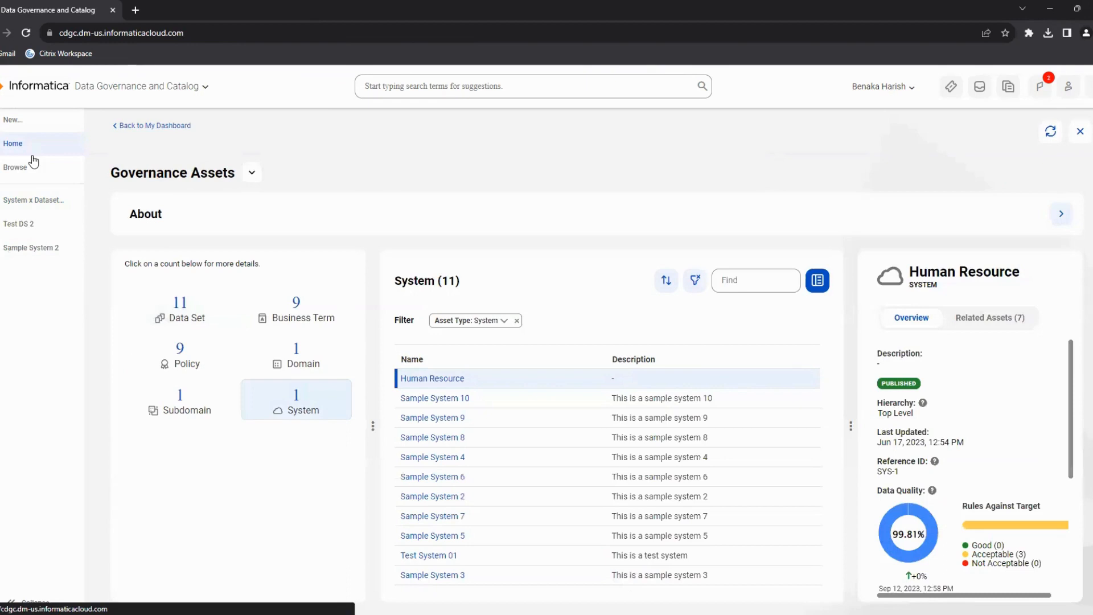
click(24, 200)
click(140, 401)
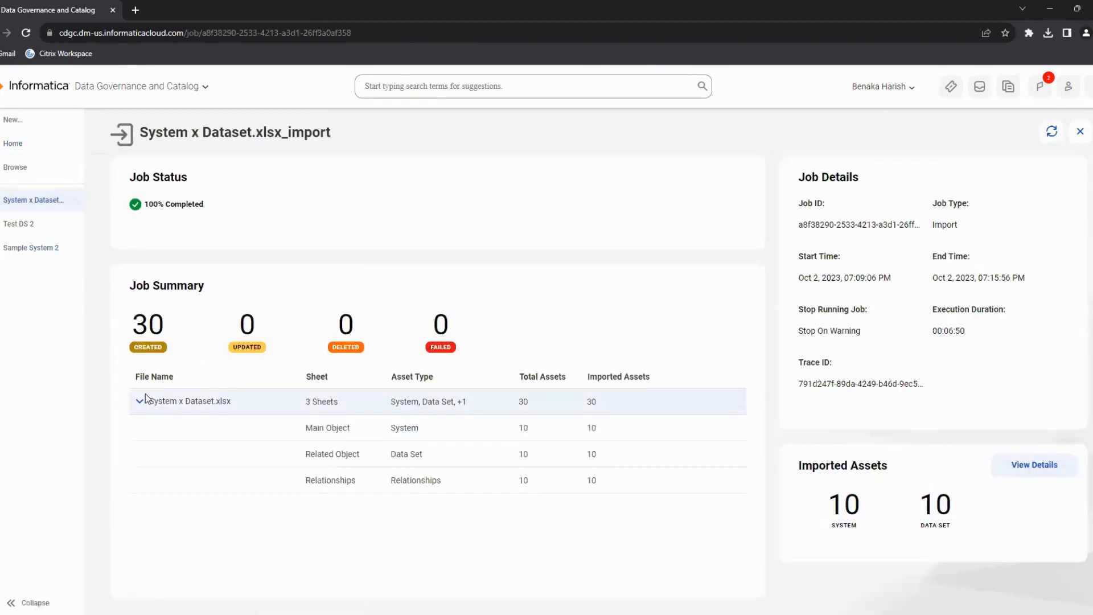